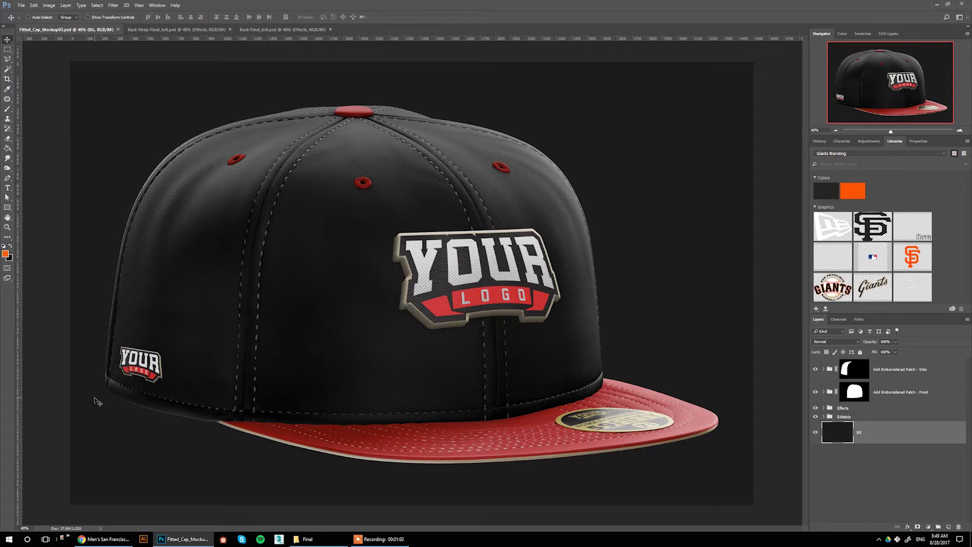
View the orange SF Giants fitted cap reference on MLBshop in Chrome.
click(104, 539)
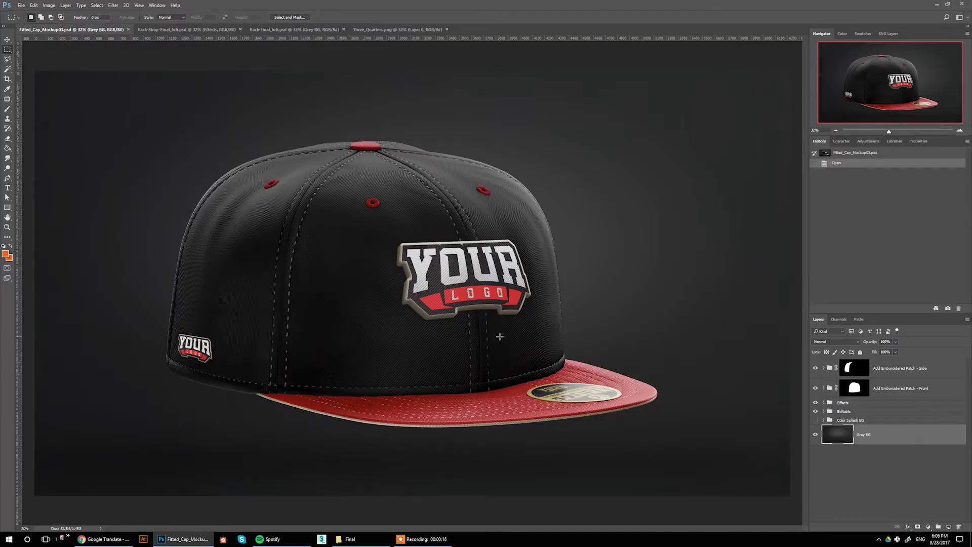
Review the Back-Strap-Final_lofi and Back-Final_lofi views, then return to the front cap mockup.
click(187, 29)
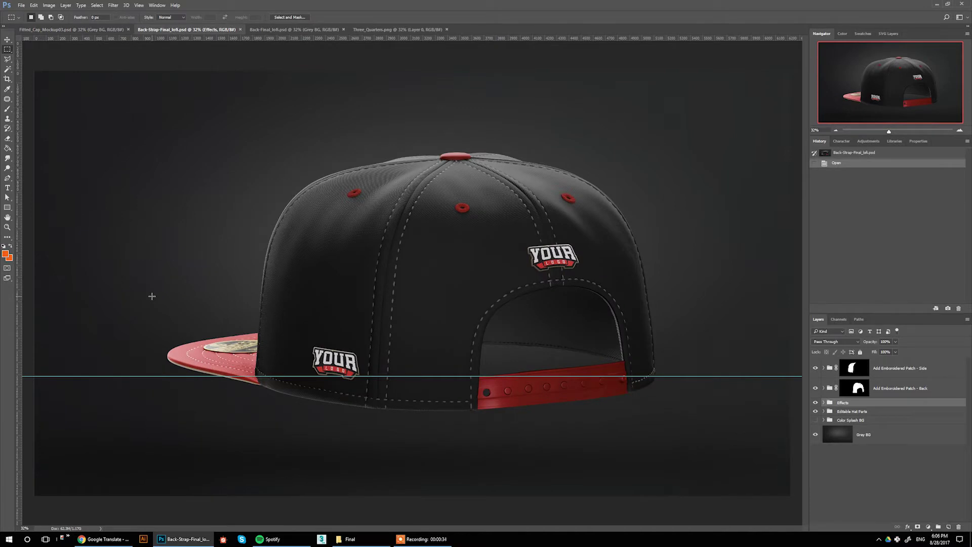
click(263, 32)
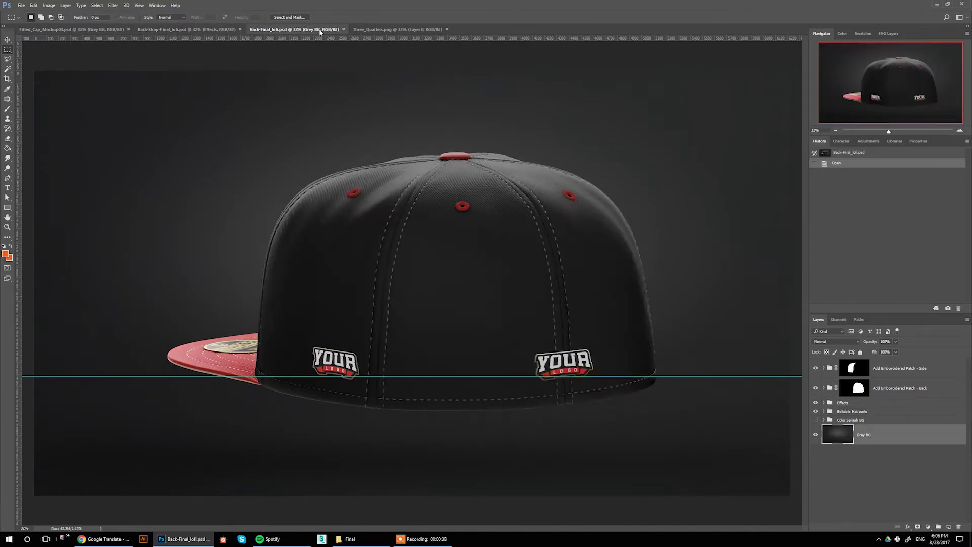
click(44, 30)
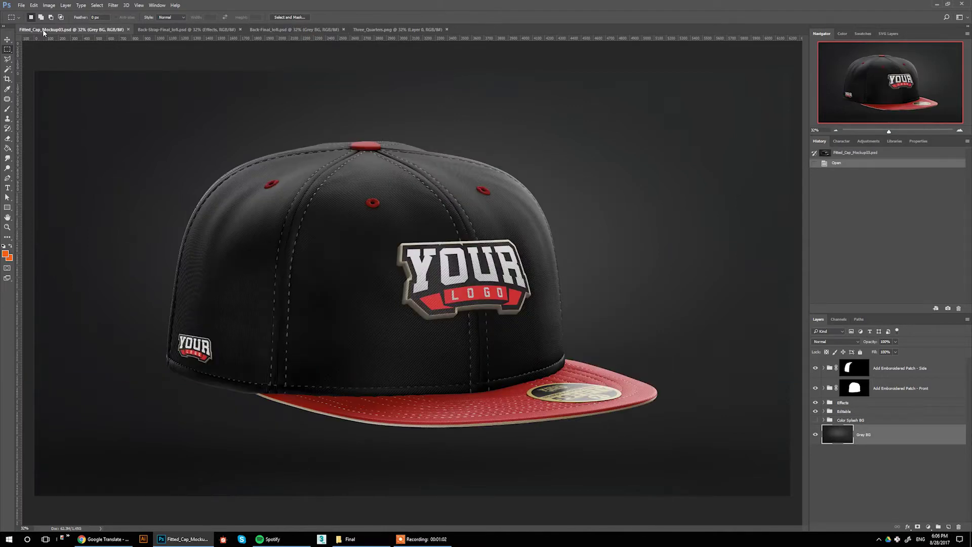
click(375, 30)
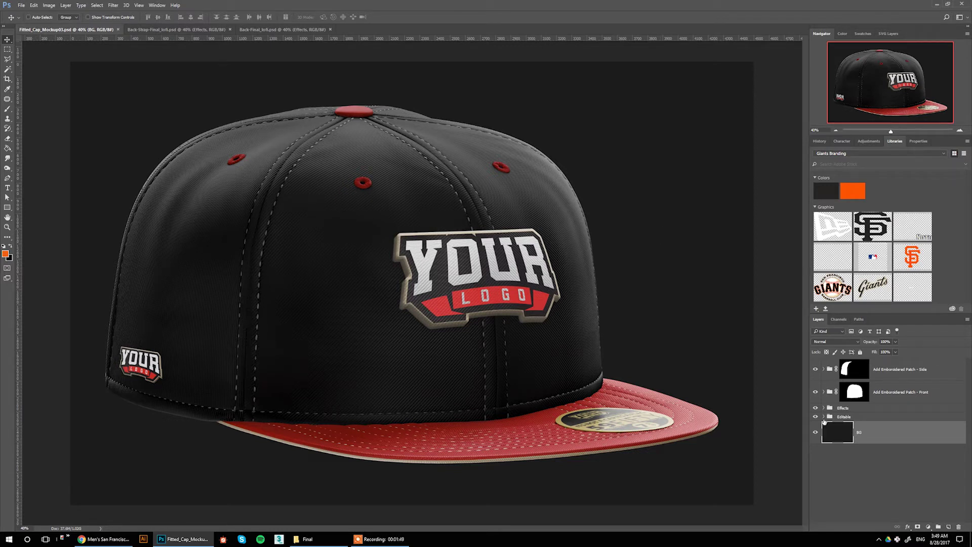
Fill the Base Cap Color layer in the Editable group with the Giants orange library swatch.
click(824, 417)
scroll(825, 420, down, 3)
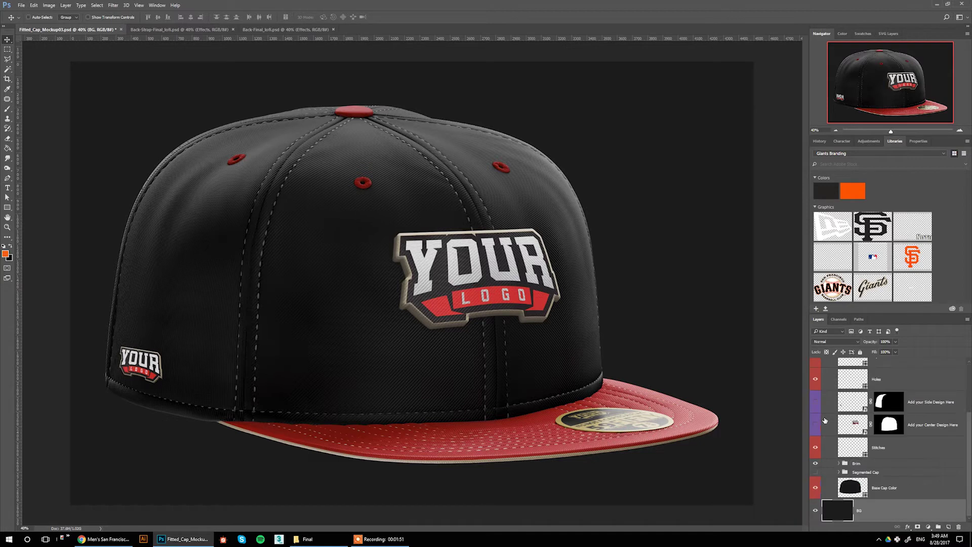
click(870, 492)
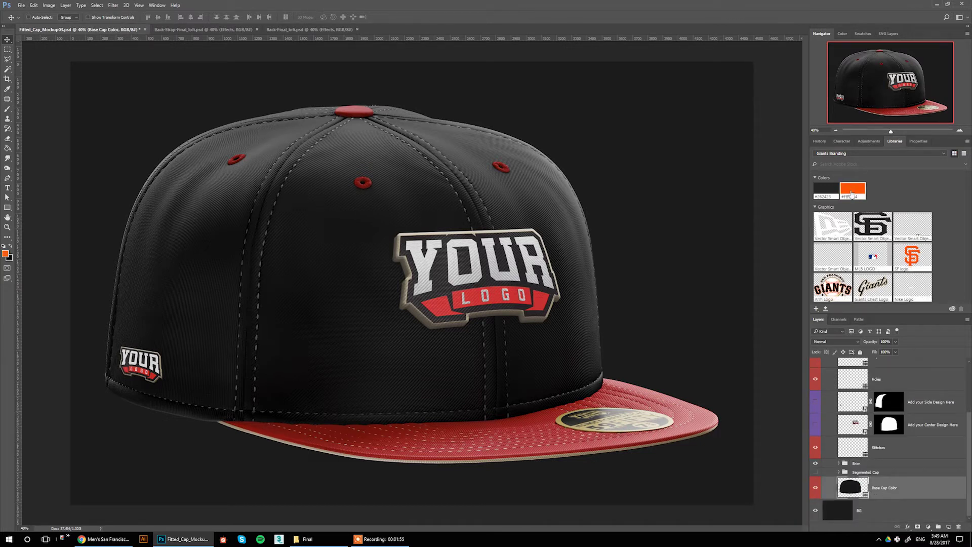
click(852, 192)
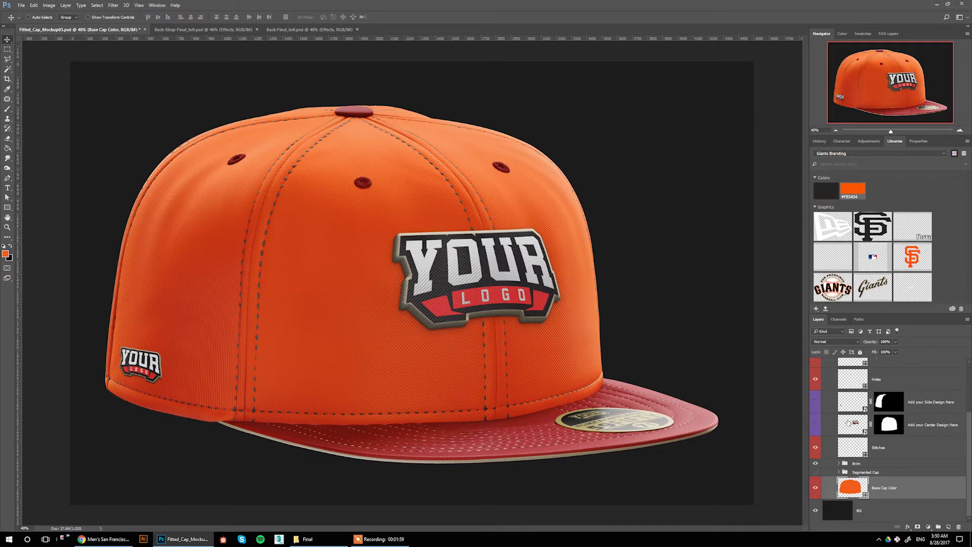
Colour the Stitches layer with the same Giants orange swatch.
scroll(849, 421, up, 1)
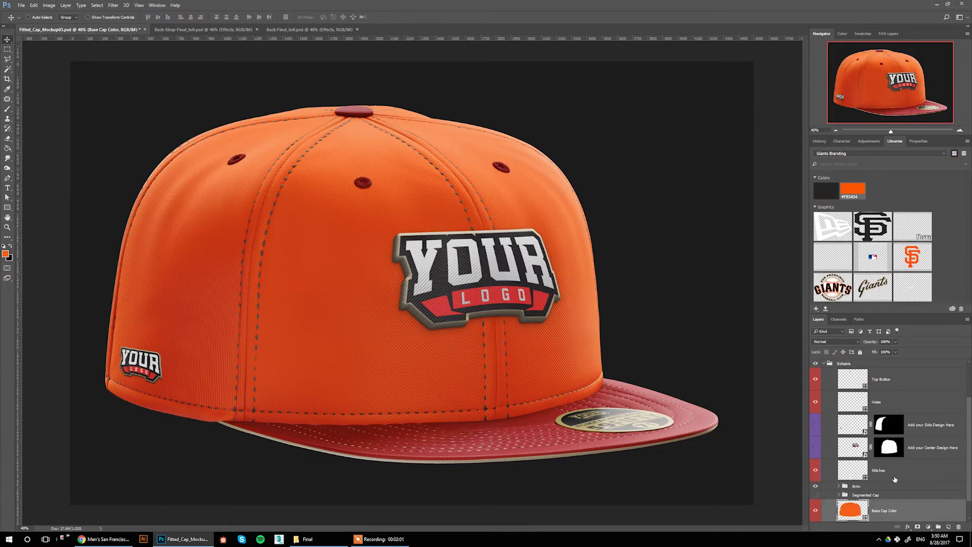
click(894, 479)
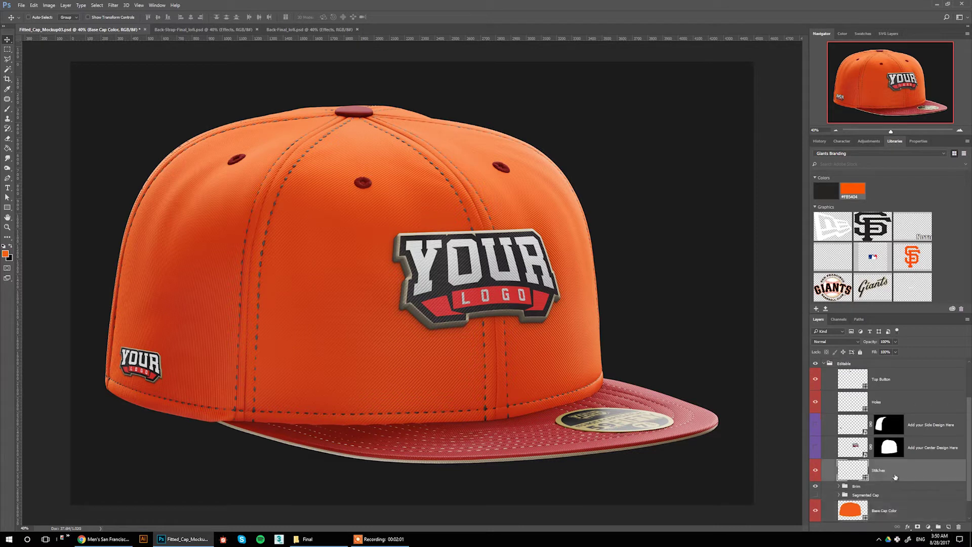
click(859, 190)
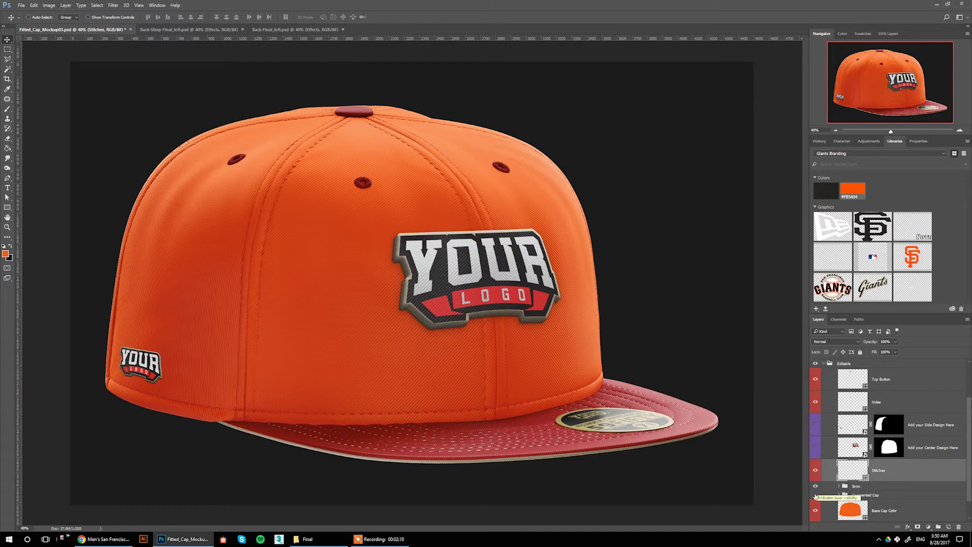
click(815, 494)
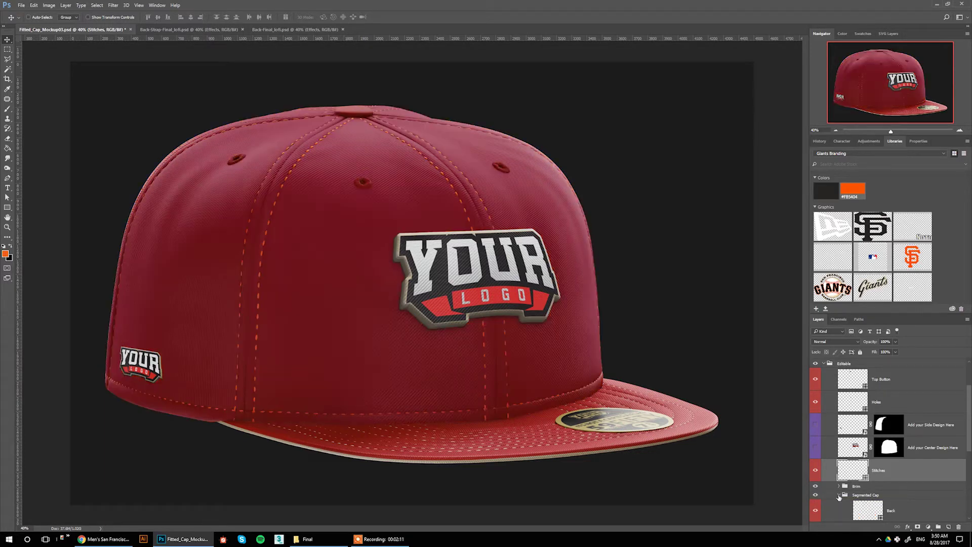
click(838, 495)
scroll(839, 498, down, 2)
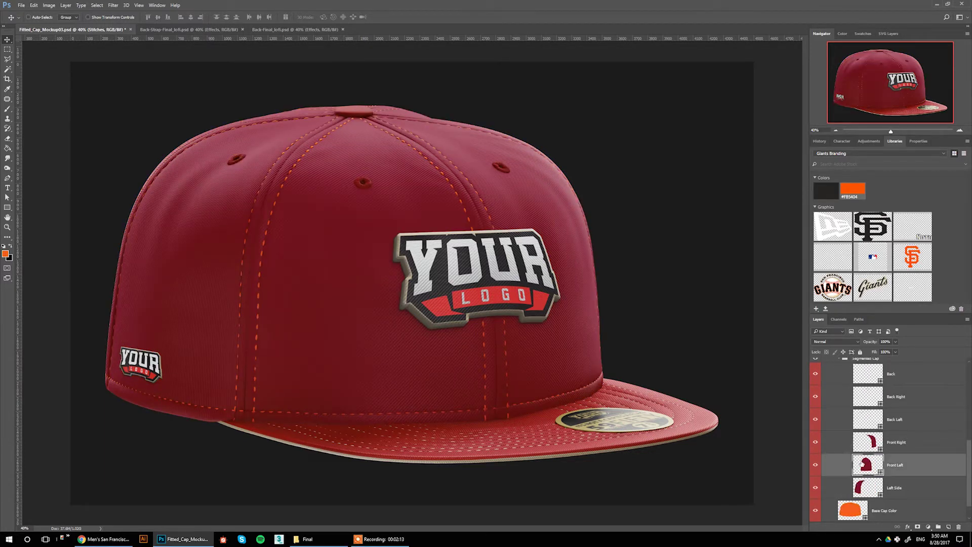
click(862, 465)
click(815, 487)
click(815, 419)
click(815, 374)
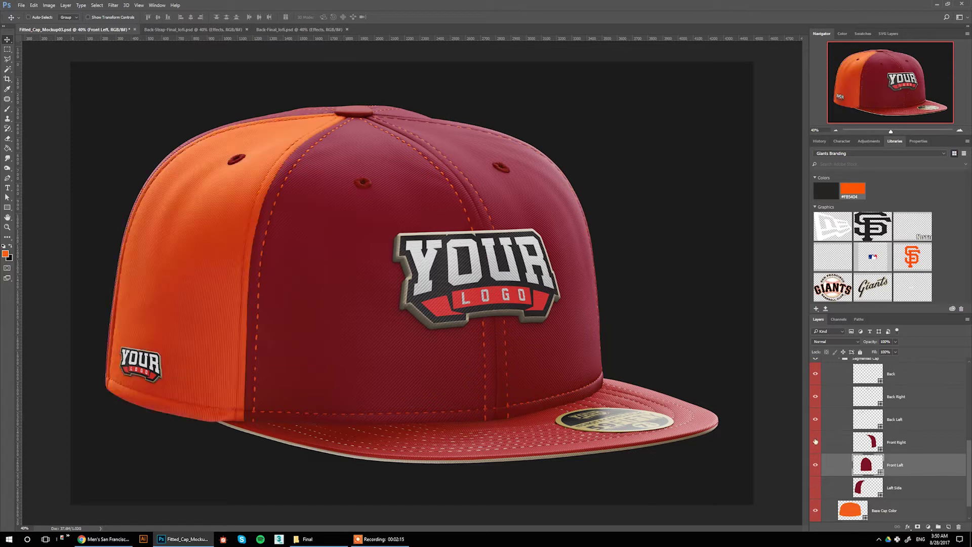
click(815, 442)
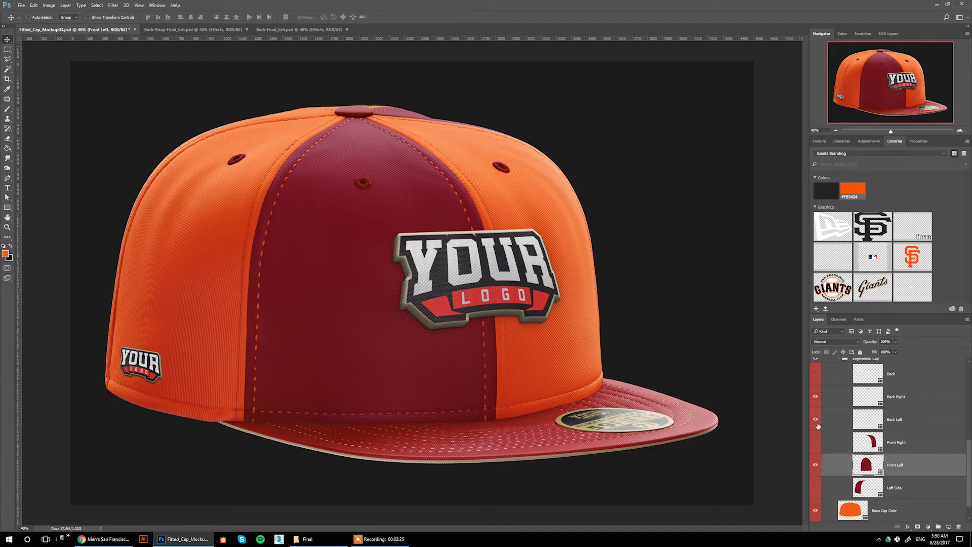
double_click(866, 464)
mouse_move(717, 324)
mouse_down()
mouse_move(699, 334)
mouse_move(706, 326)
mouse_up()
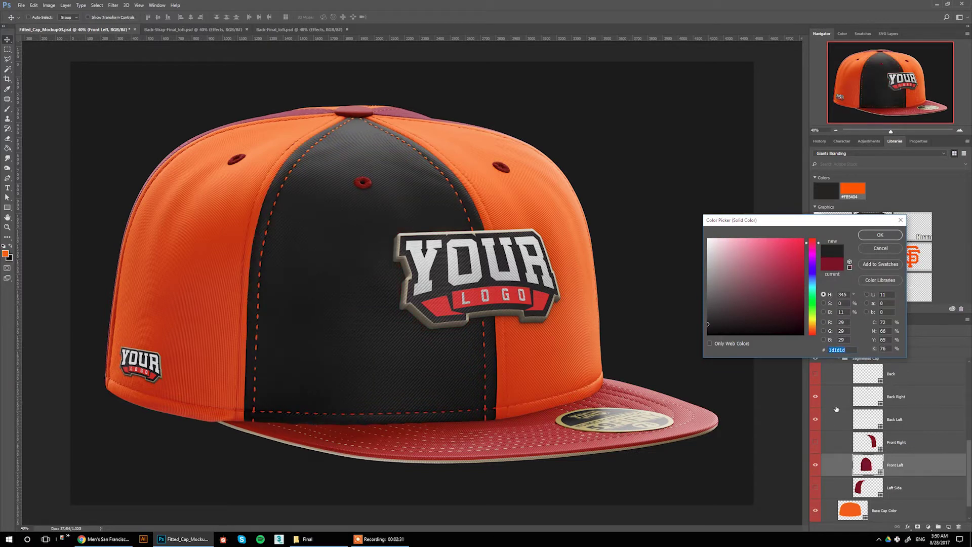
key(Escape)
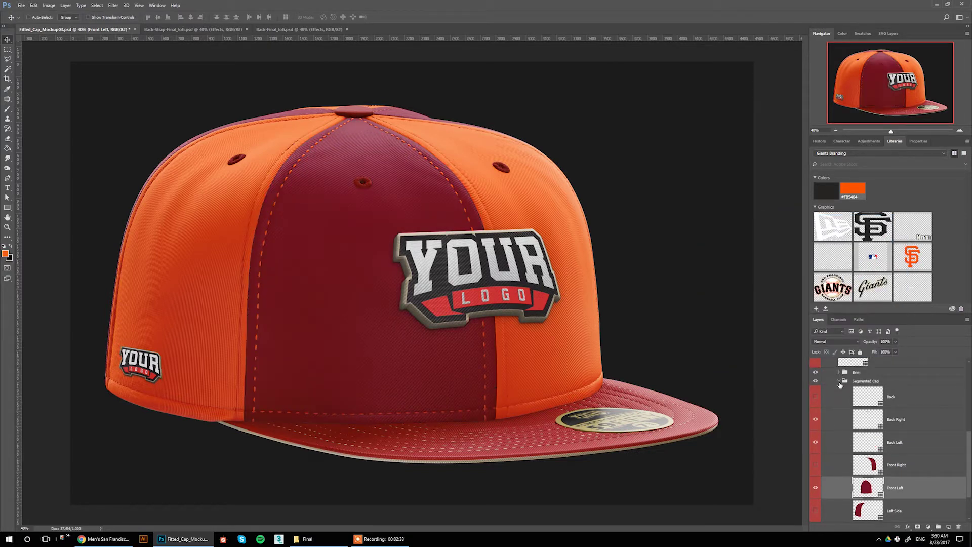
click(840, 386)
click(815, 472)
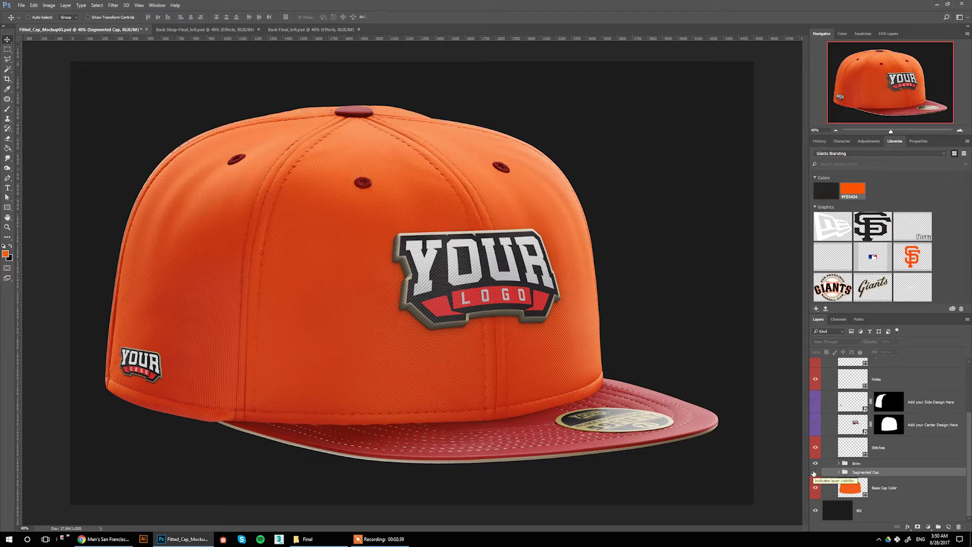
Make the brim black using the Brim Color layer in the Brim group.
click(839, 464)
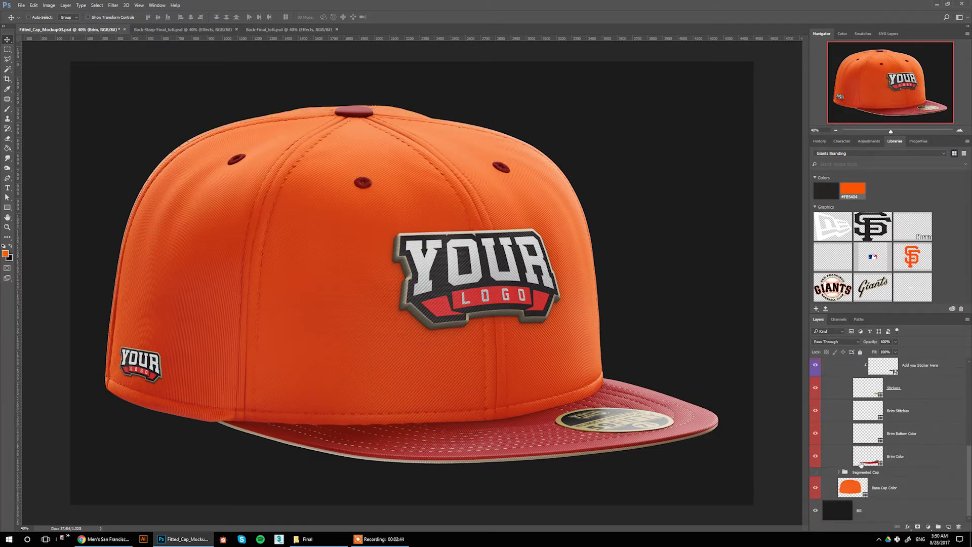
click(861, 463)
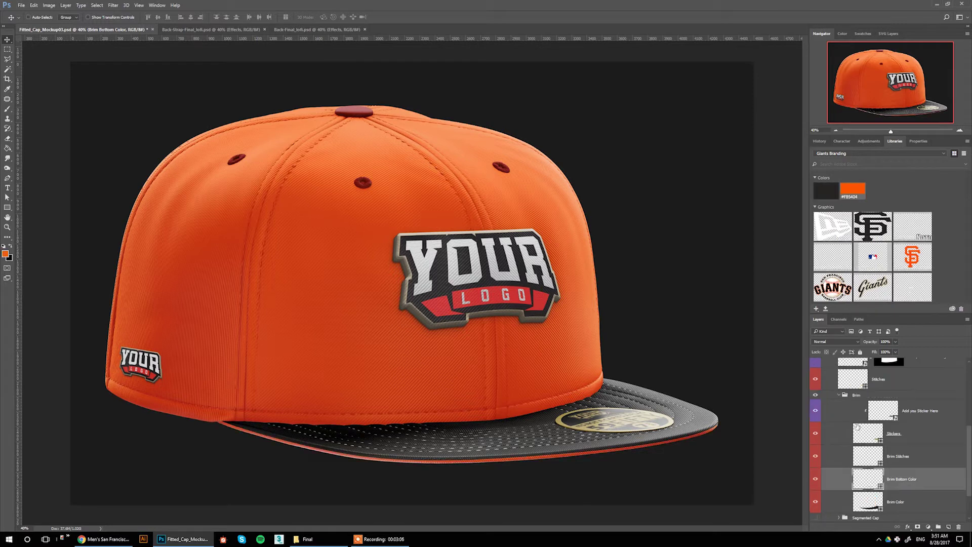
scroll(861, 430, up, 3)
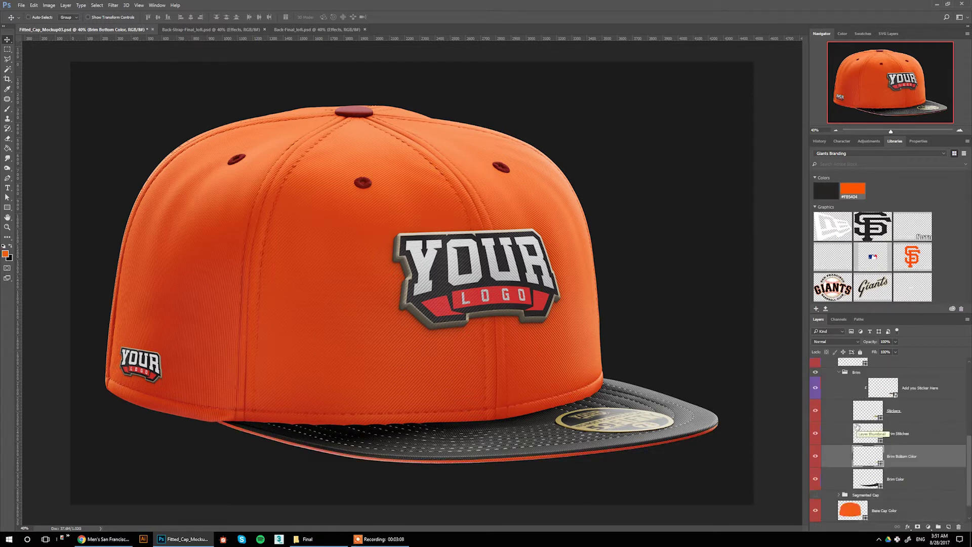
scroll(857, 427, up, 5)
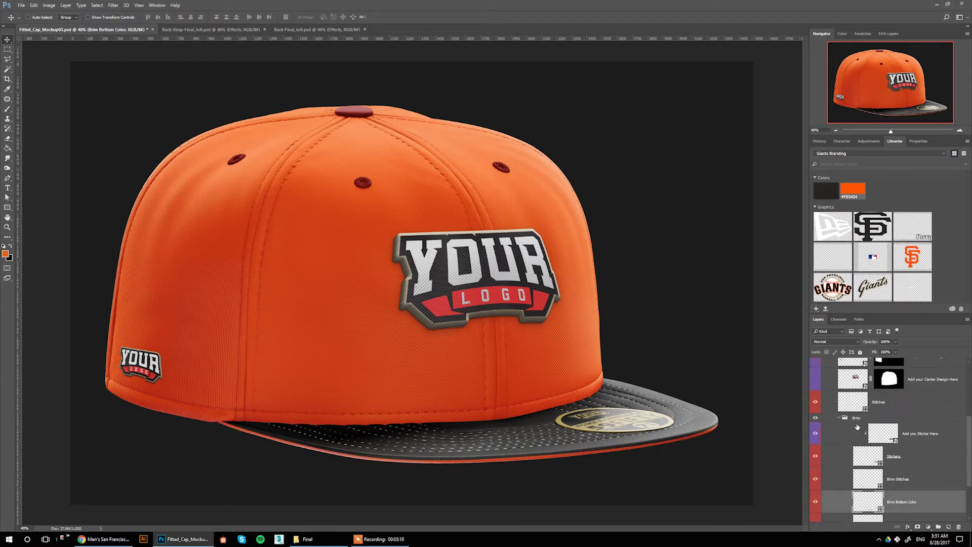
Colour the Top Button and Holes layers with the Giants orange swatch.
click(848, 380)
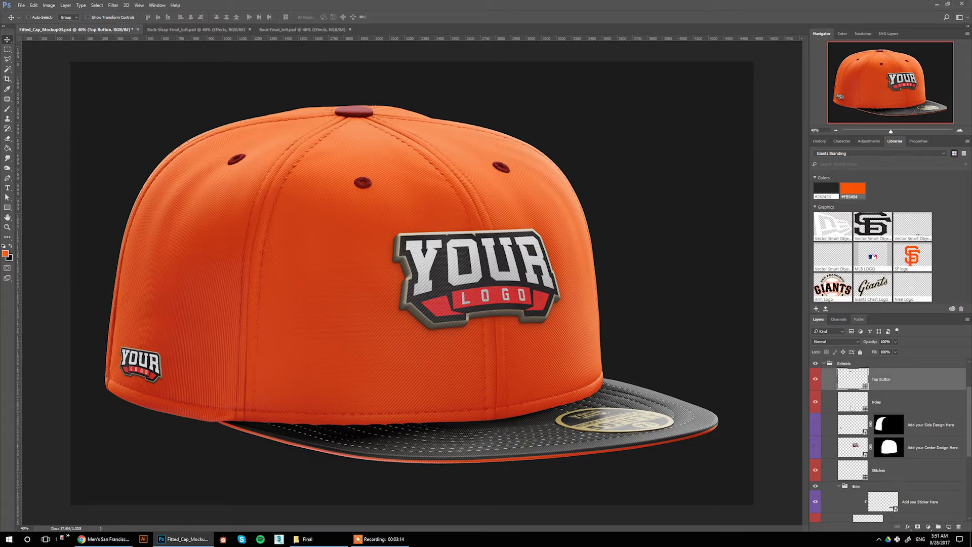
click(852, 192)
key(alt+bracketleft)
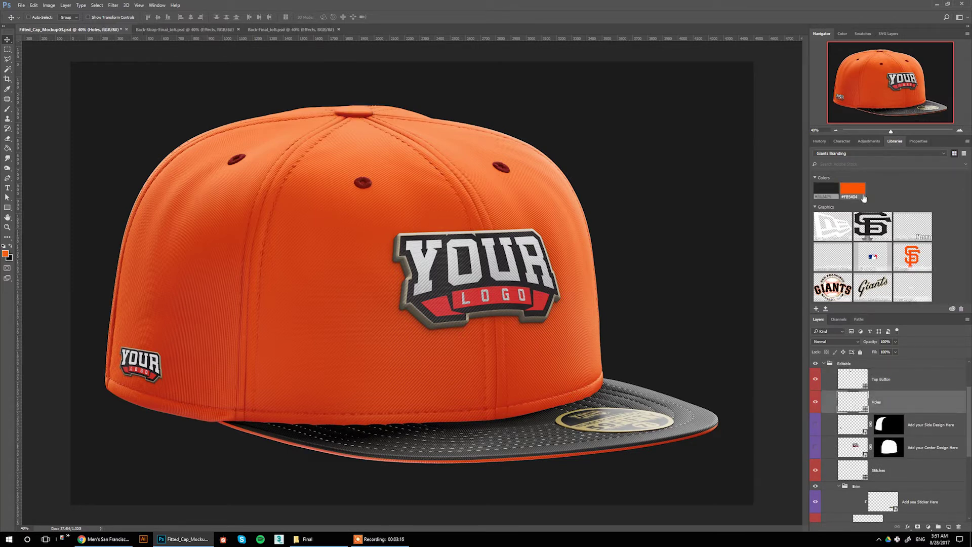
click(861, 190)
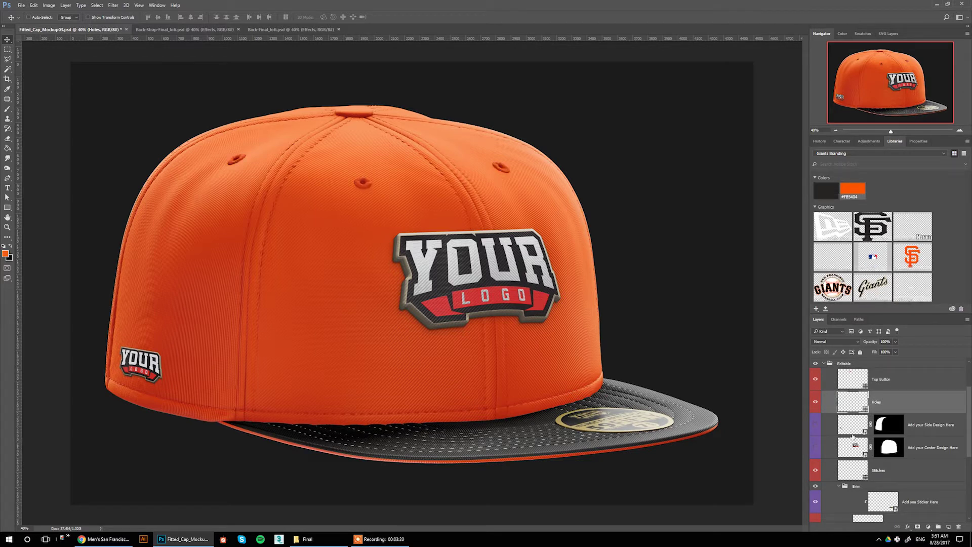
scroll(848, 434, up, 3)
Hide both Add Embroidered Patch groups, front and side.
click(824, 417)
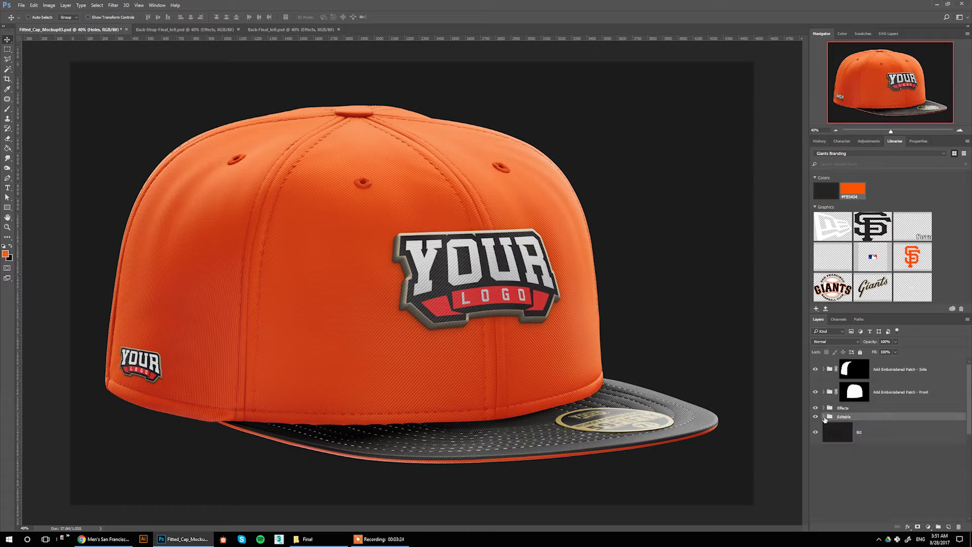
click(832, 417)
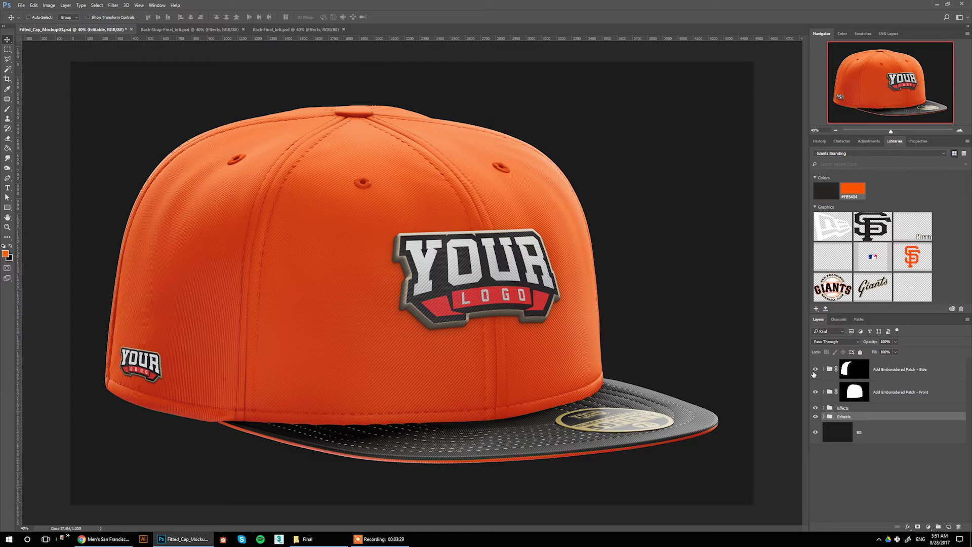
click(889, 372)
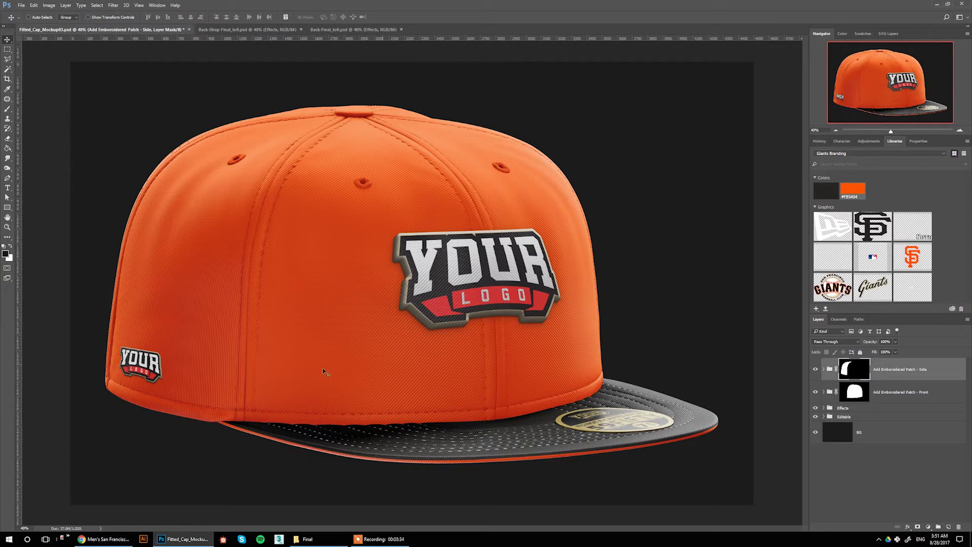
click(901, 386)
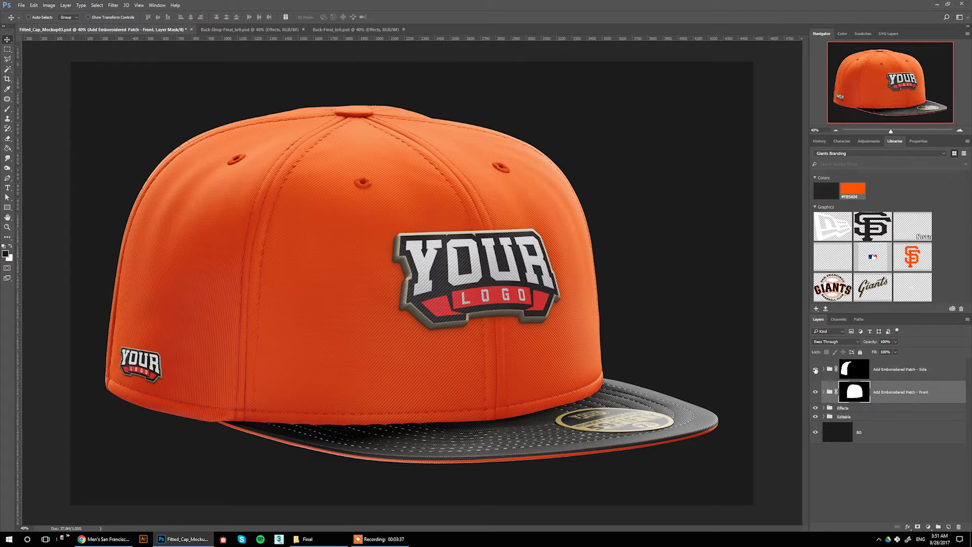
drag(815, 370, 815, 392)
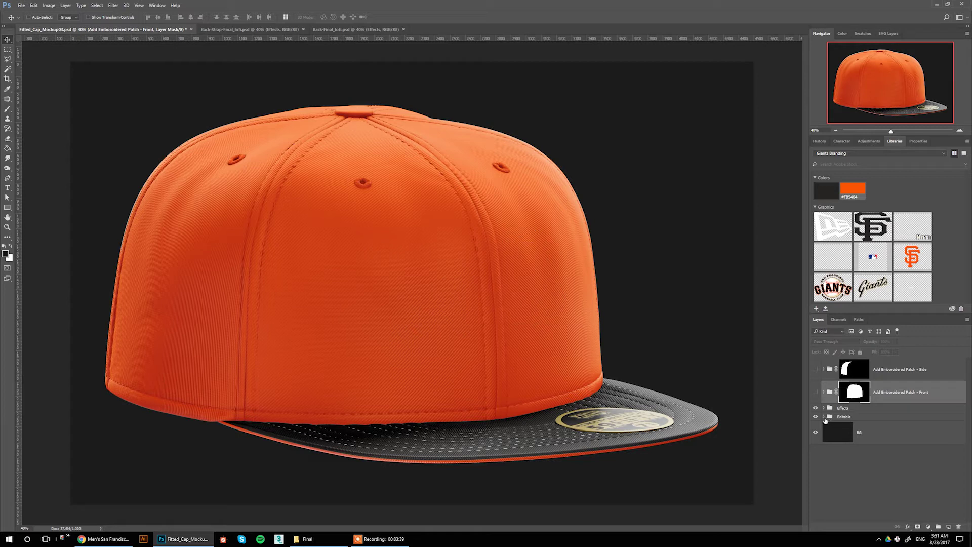
Show the Center Design and Side Design layers in the Editable group.
click(824, 418)
scroll(930, 429, down, 3)
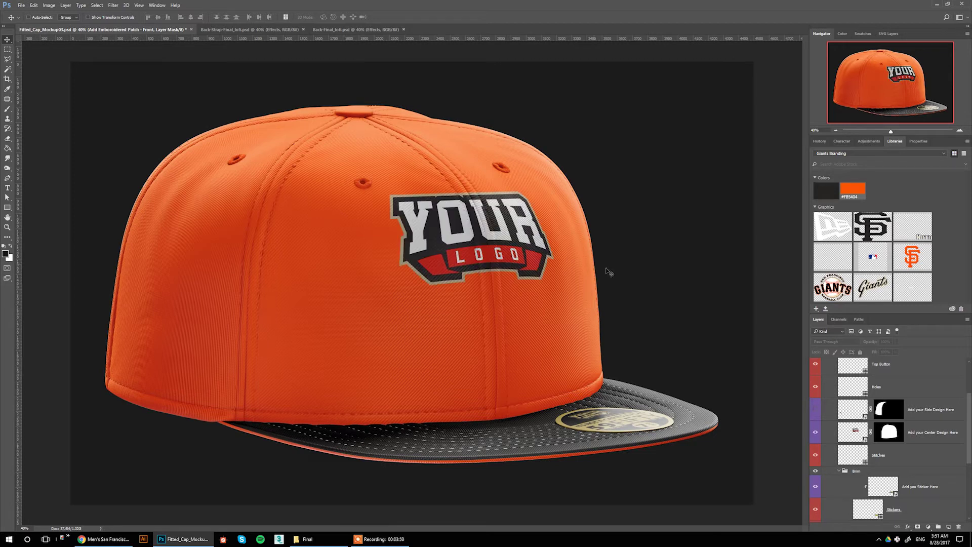
click(815, 433)
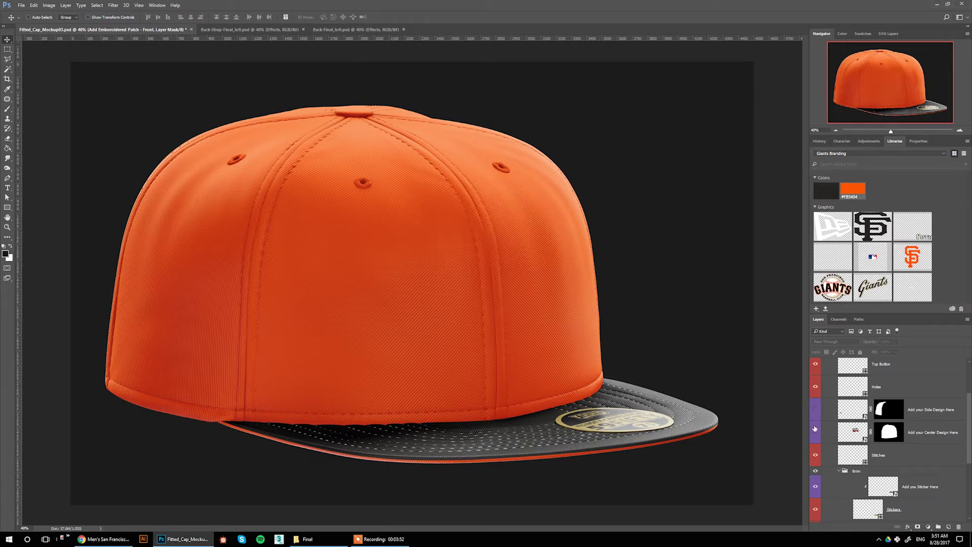
click(815, 433)
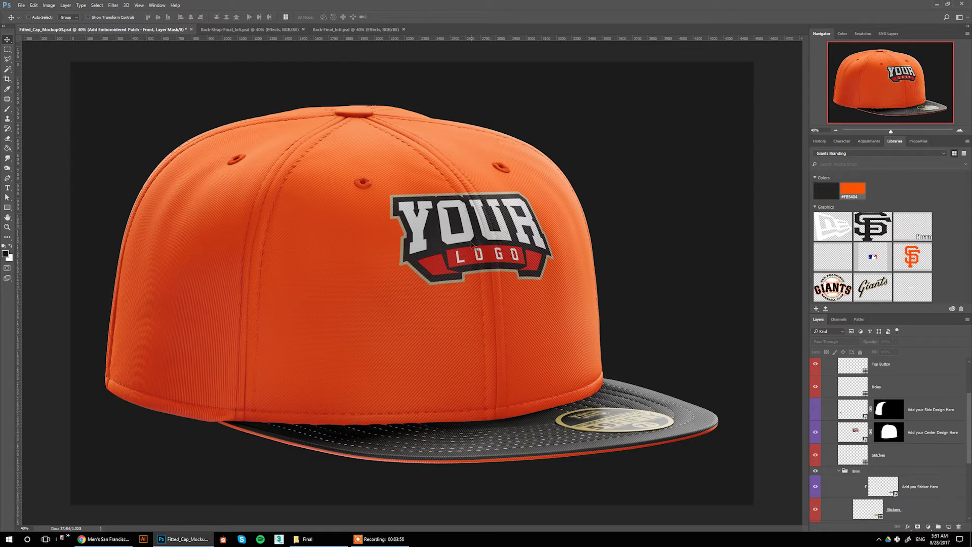
click(815, 410)
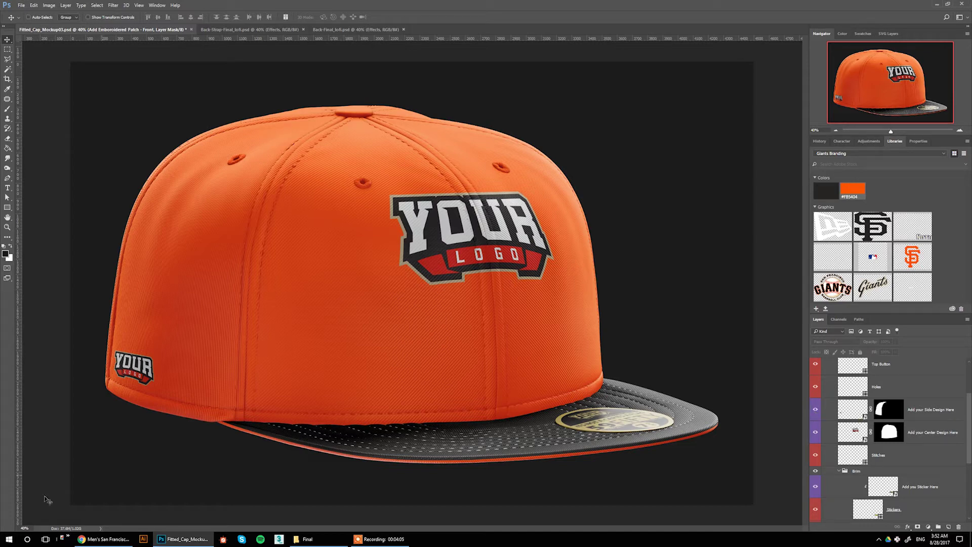
click(104, 538)
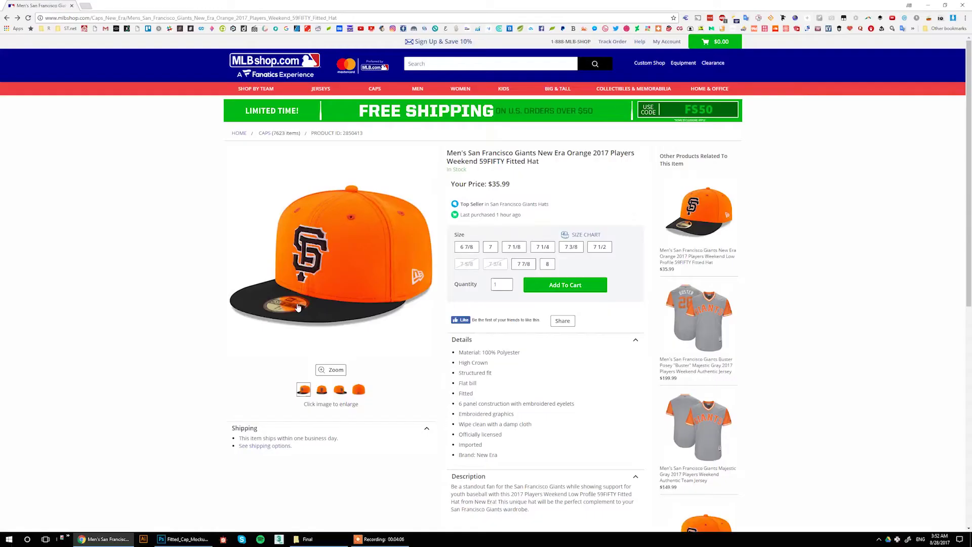
click(313, 254)
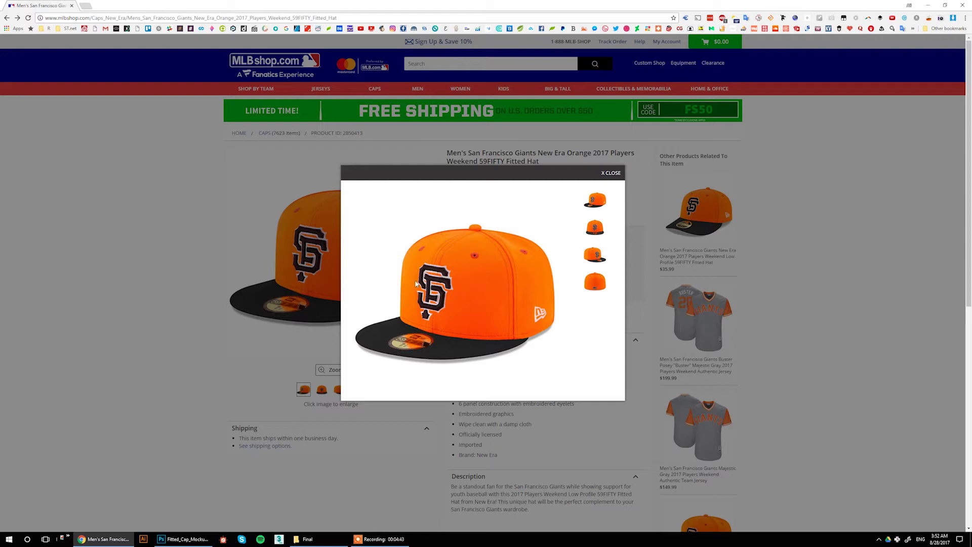
click(183, 539)
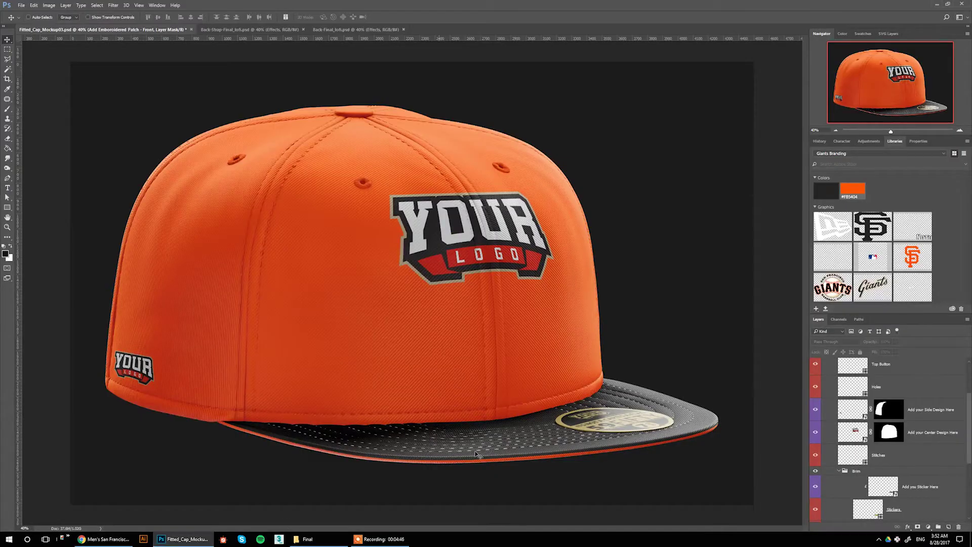
Hide the flat center design, show the front patch, and open its Your Logo Here contents.
click(815, 433)
scroll(813, 413, up, 3)
click(815, 392)
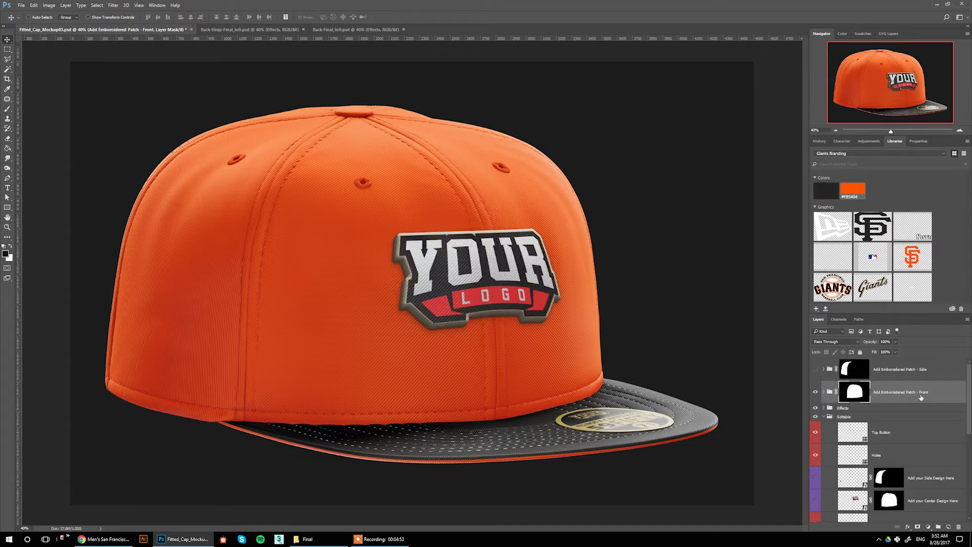
click(823, 392)
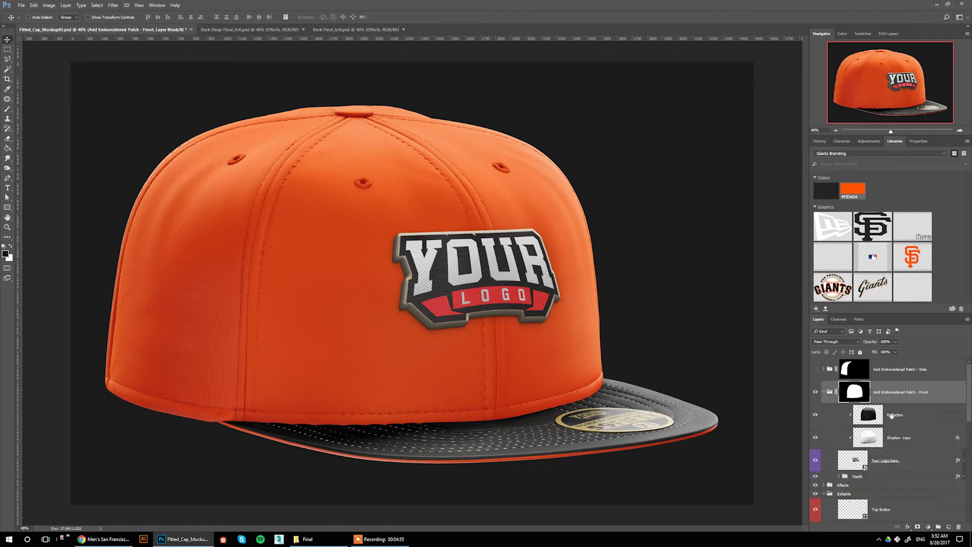
scroll(899, 437, down, 1)
click(860, 438)
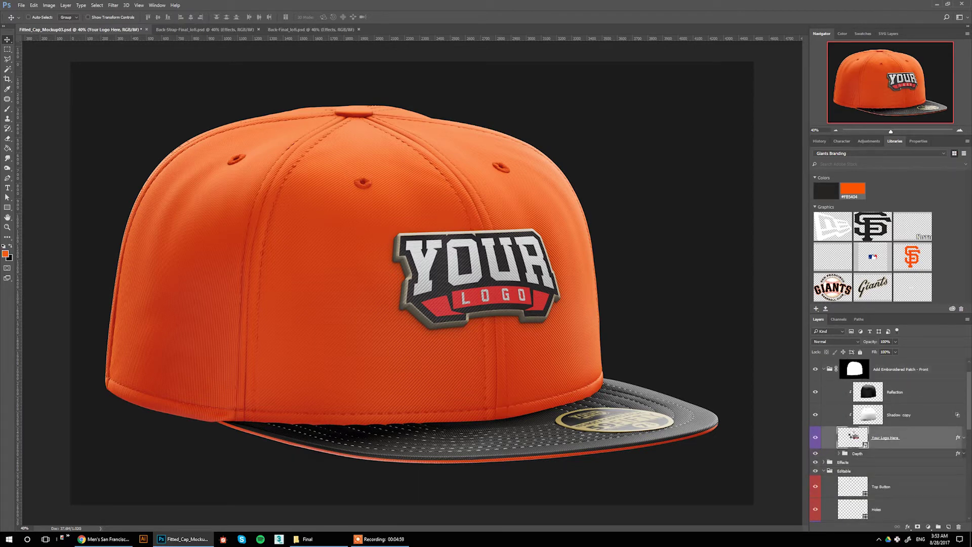
double_click(853, 435)
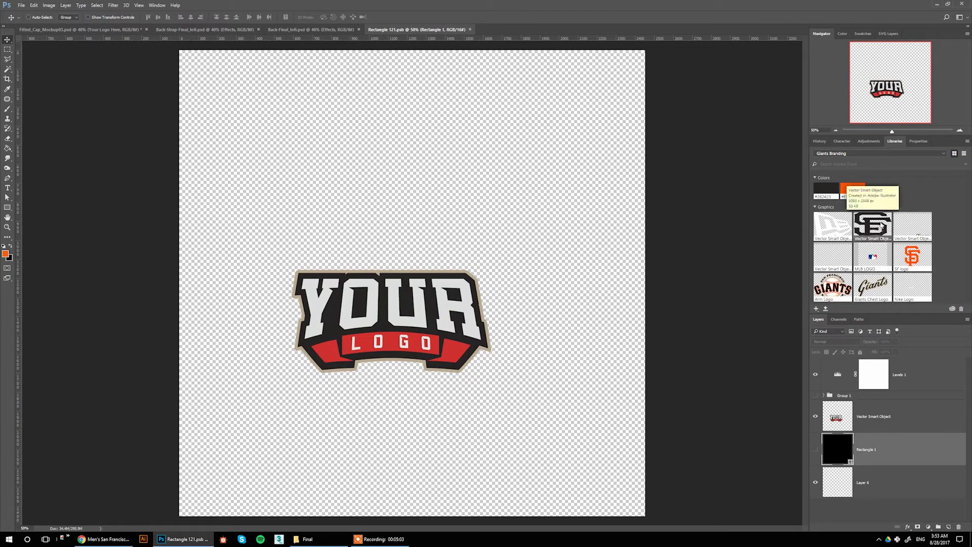
Place the black SF logo from the Libraries panel and enlarge it.
drag(872, 223, 405, 276)
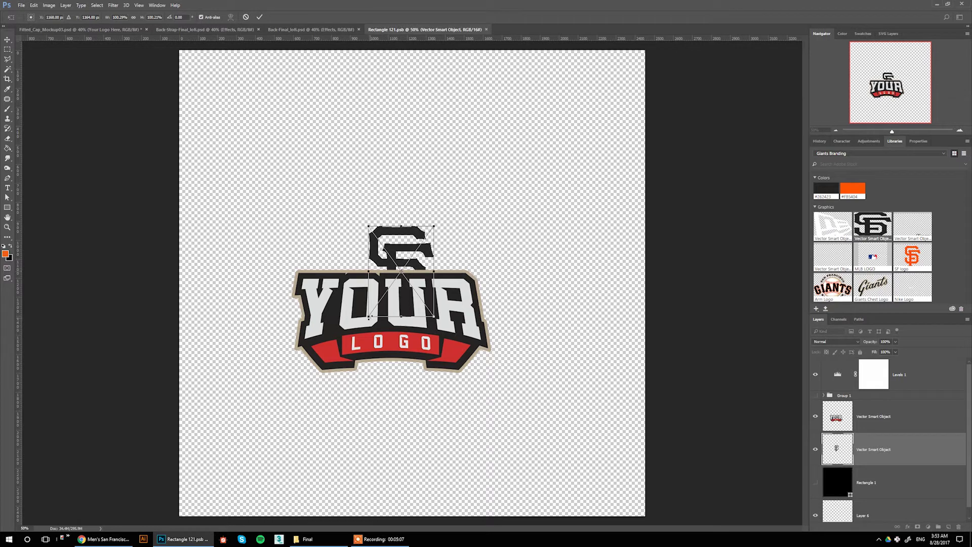
drag(367, 328, 336, 404)
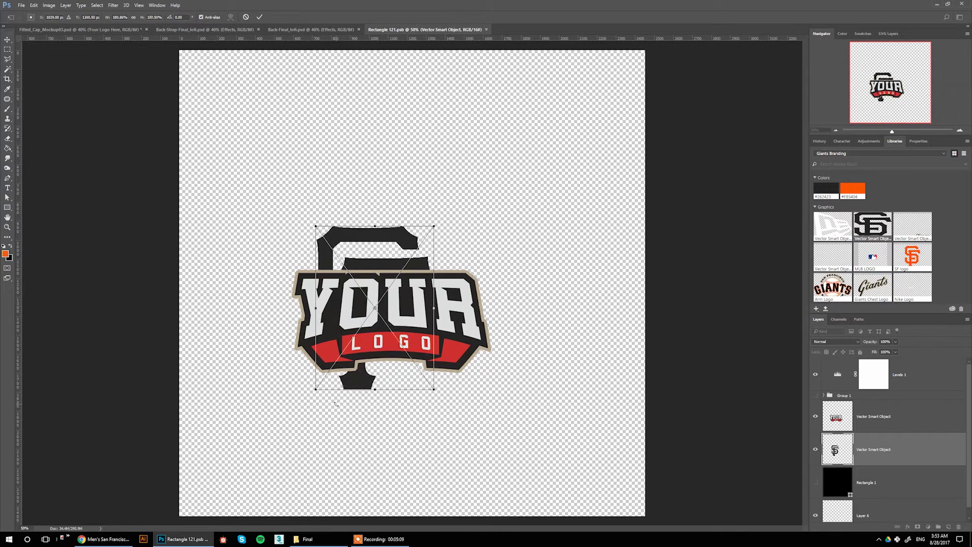
key(Return)
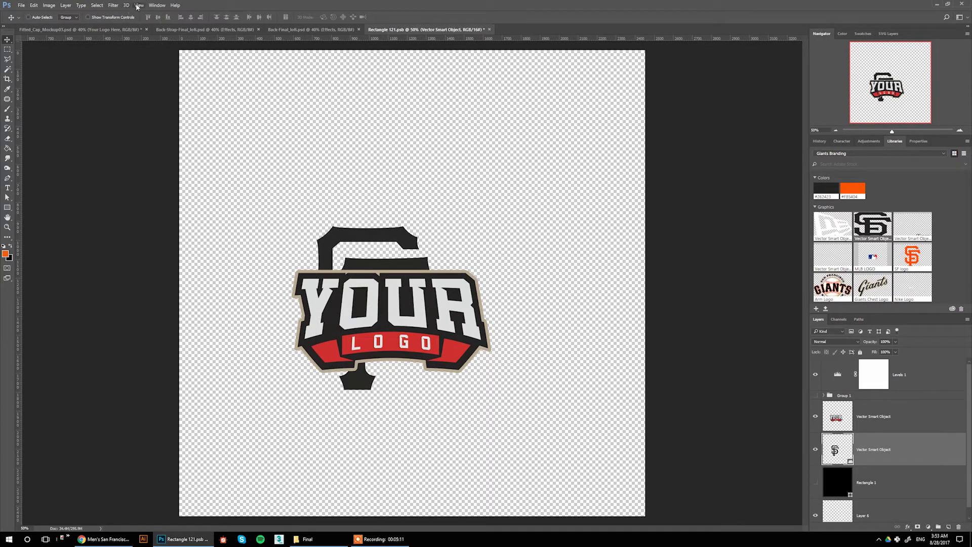
Centre the SF logo on the canvas guides and hide the YOUR LOGO placeholder.
click(137, 6)
click(152, 126)
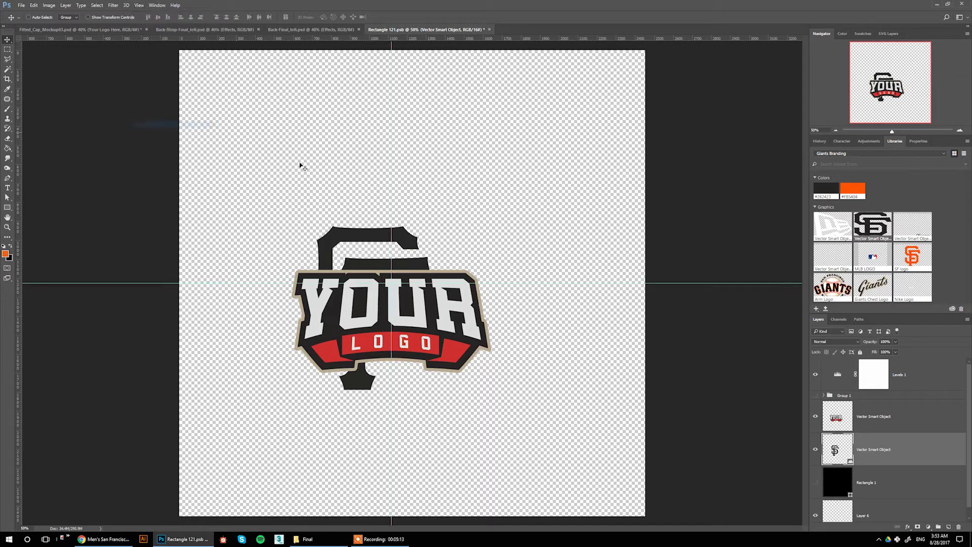
key(ctrl+t)
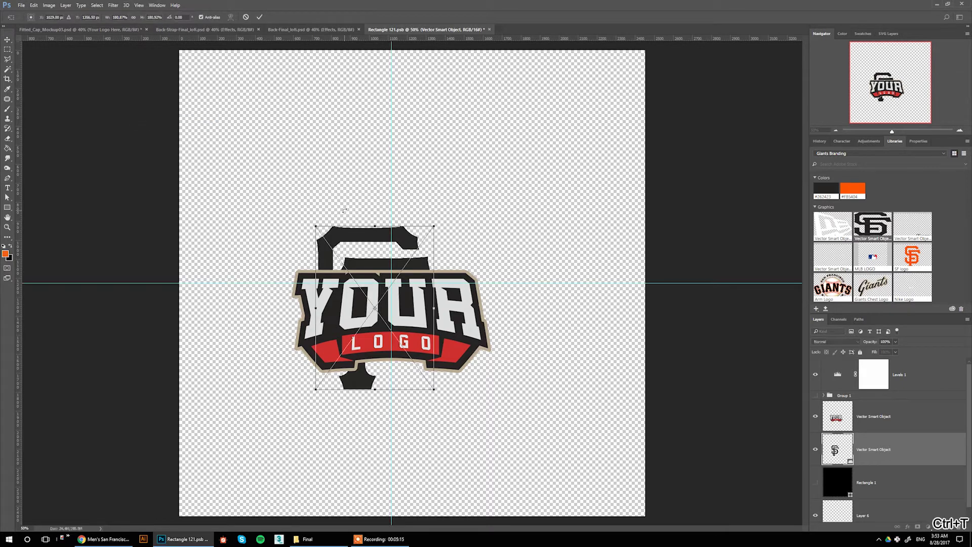
drag(358, 242, 374, 244)
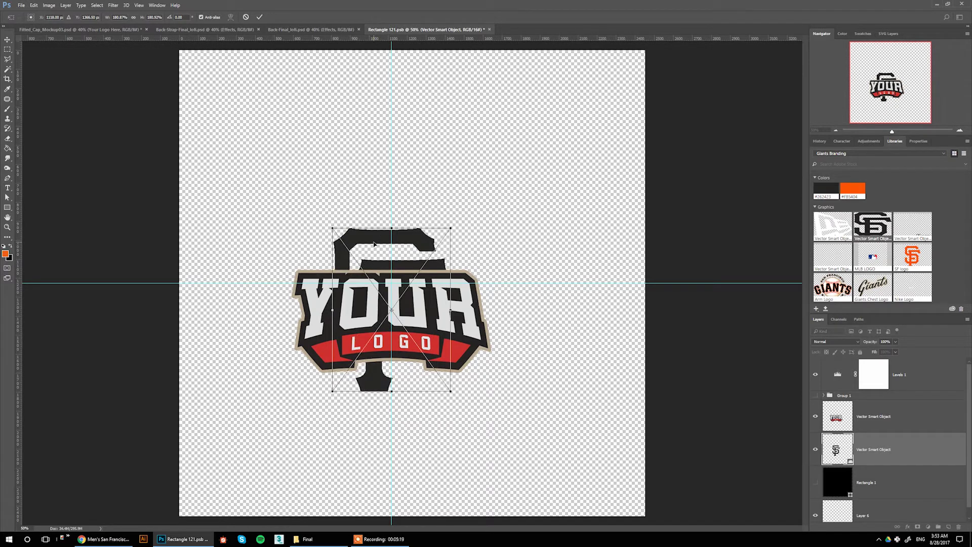
key(Return)
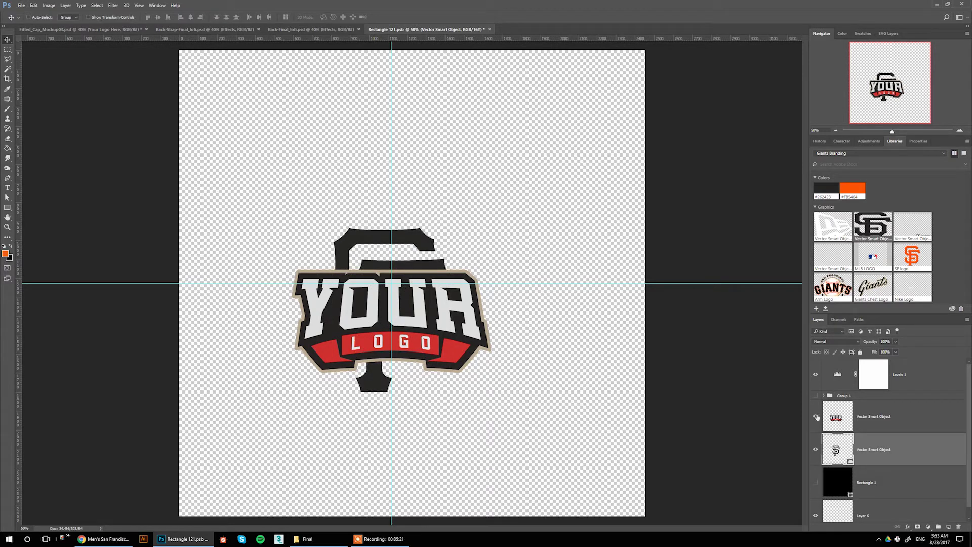
click(816, 418)
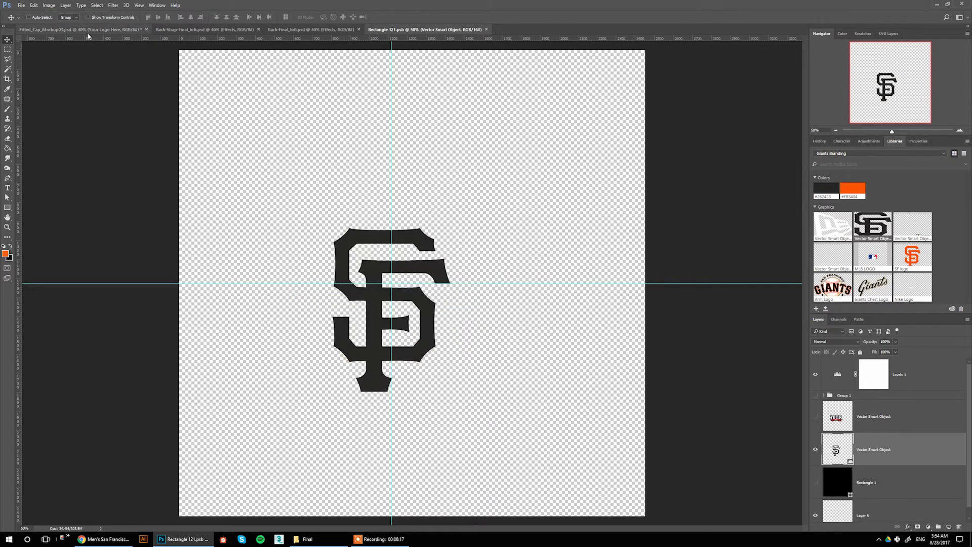
click(86, 30)
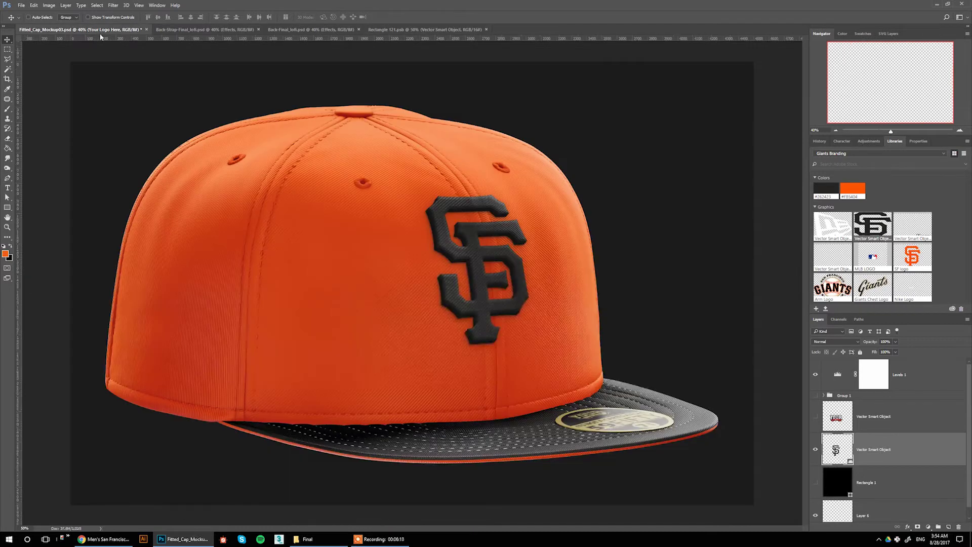
Zoom the cap mockup to 100% to inspect the embroidered SF logo.
click(139, 5)
click(152, 95)
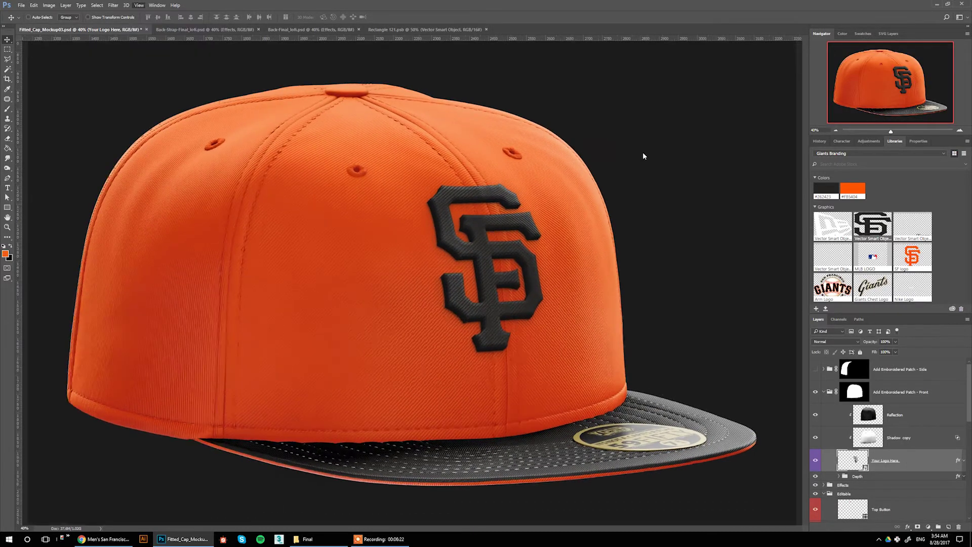
key(ctrl+1)
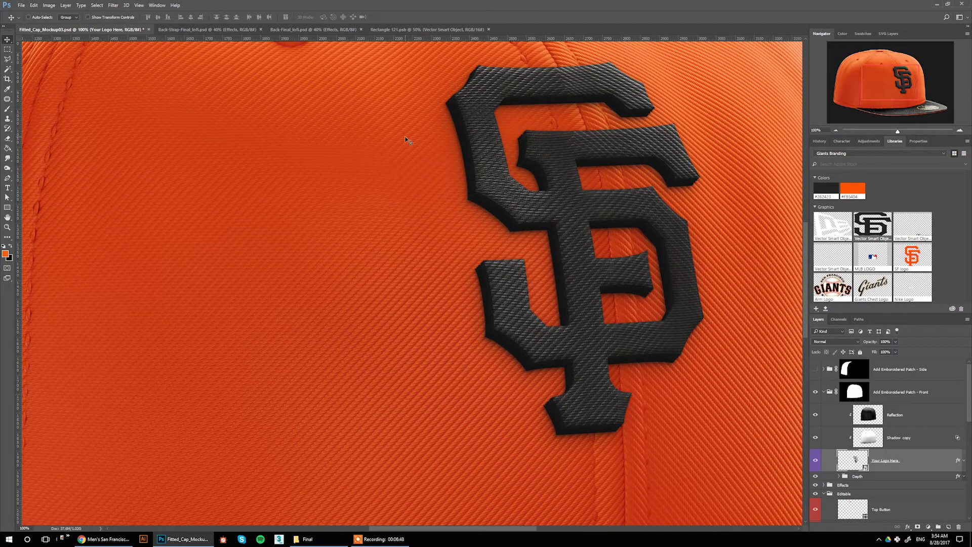
Load the SF logo as a selection and smooth it by 15 pixels.
click(390, 30)
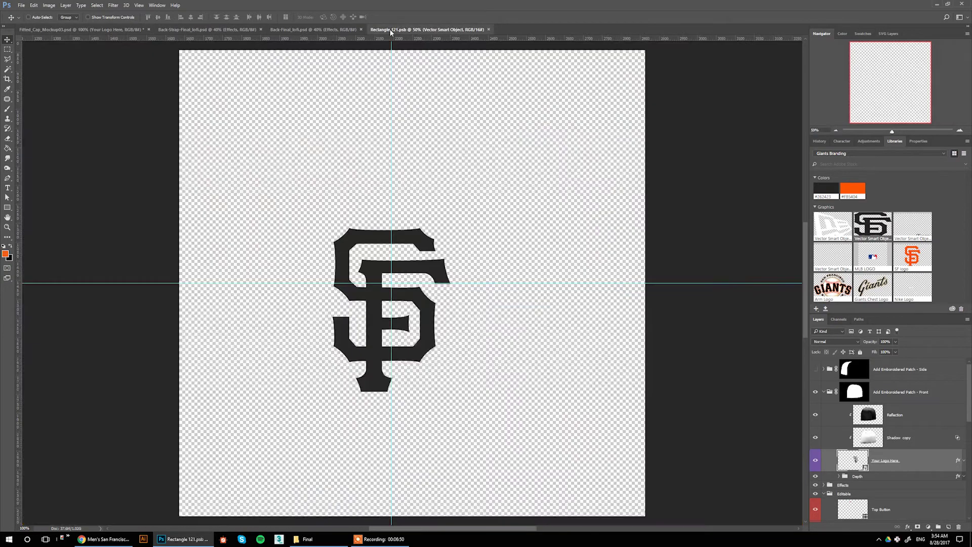
click(135, 5)
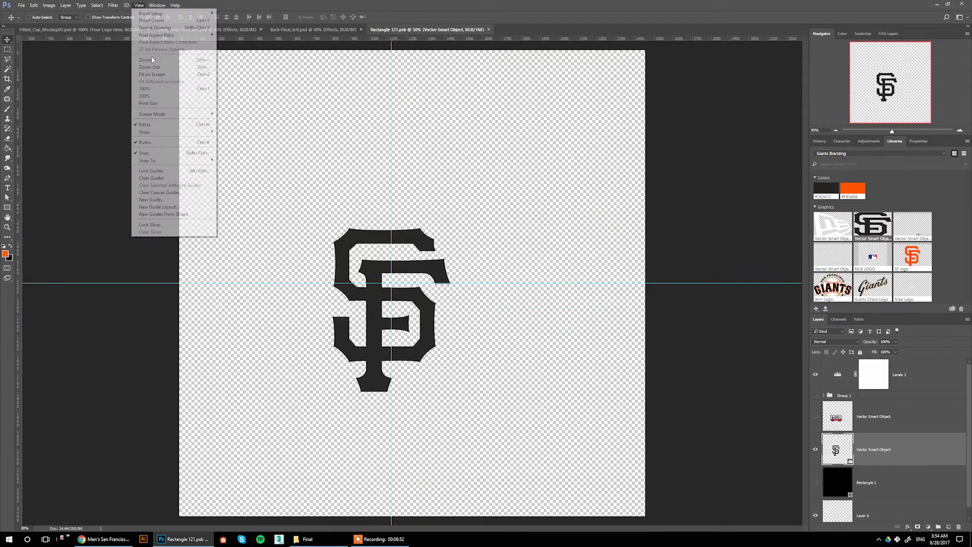
click(152, 89)
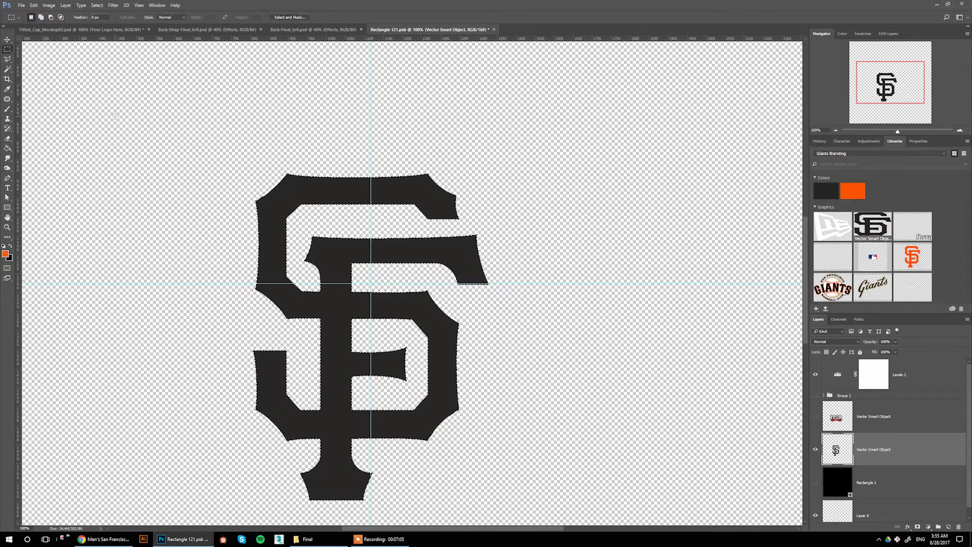
click(116, 116)
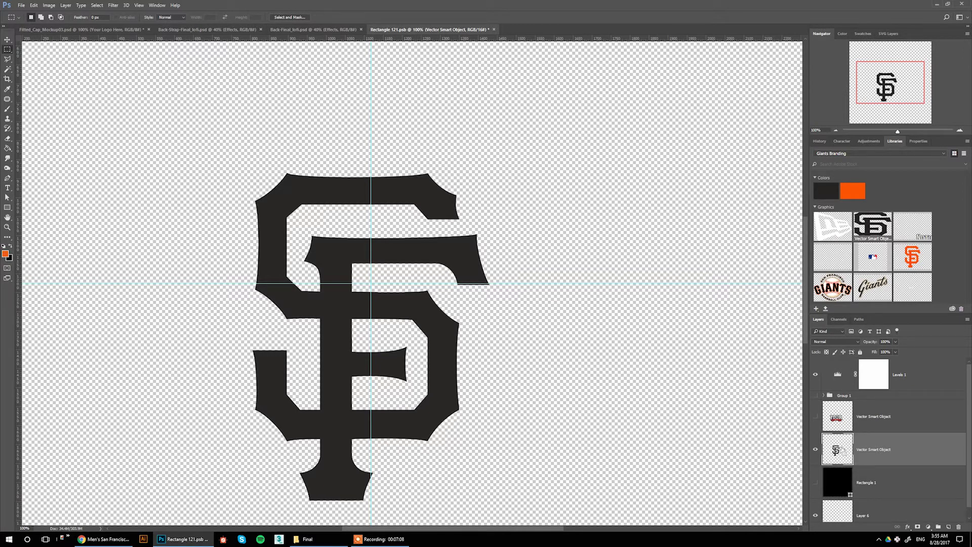
ctrl+click(836, 450)
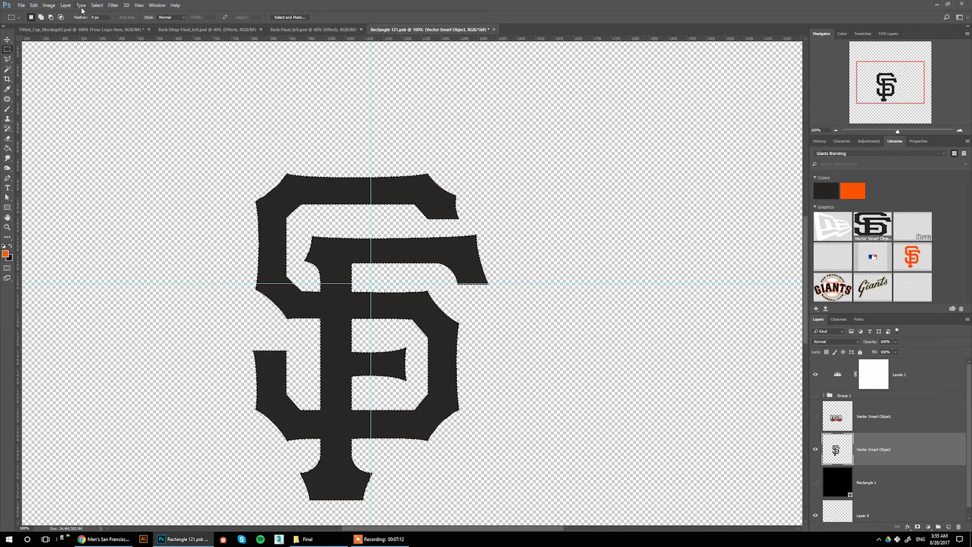
click(97, 5)
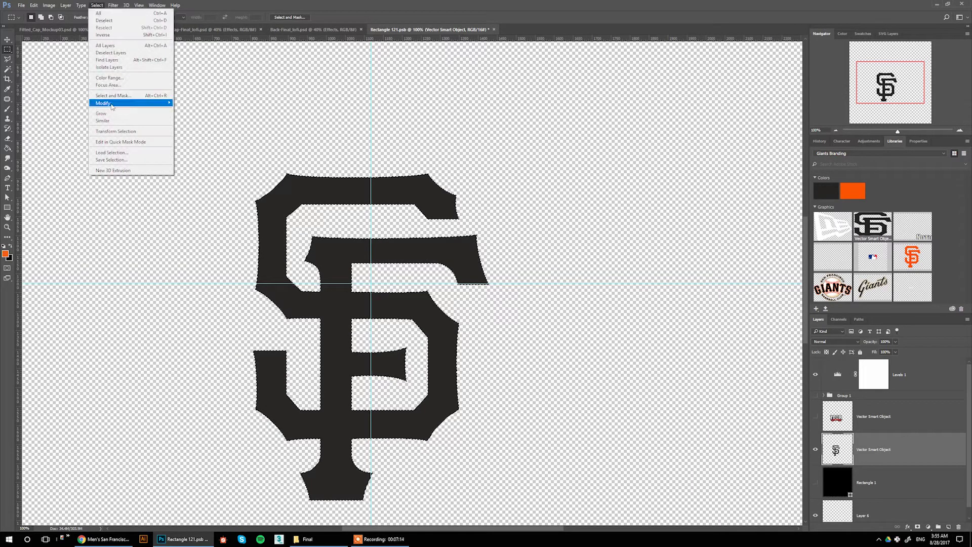
mouse_move(112, 103)
click(60, 111)
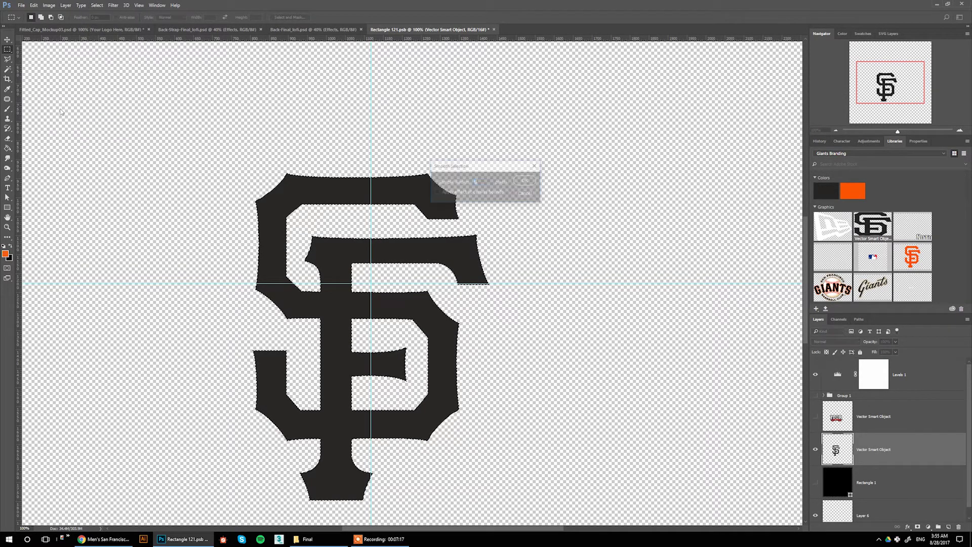
text(15)
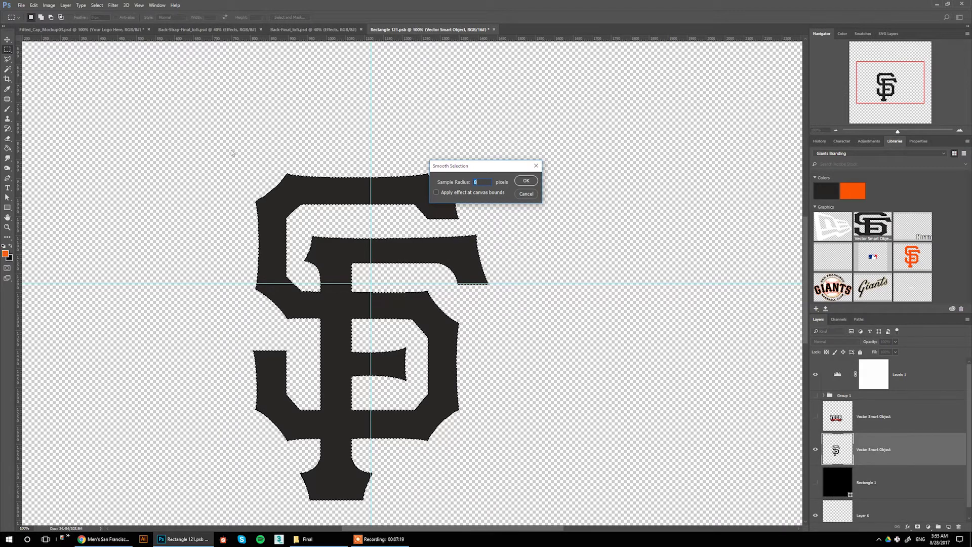
click(523, 180)
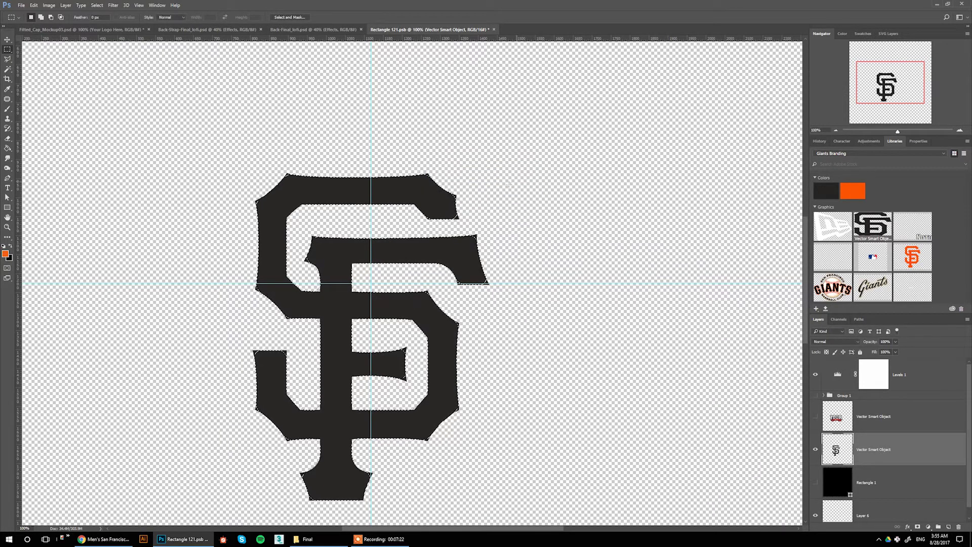
Fill the smoothed selection with the logo's sampled dark colour.
key(shift+F5)
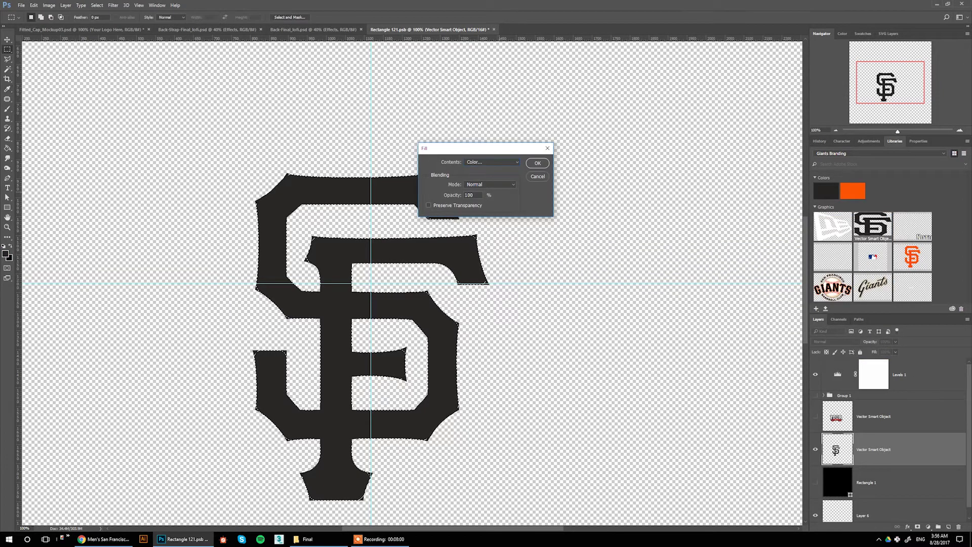
click(537, 176)
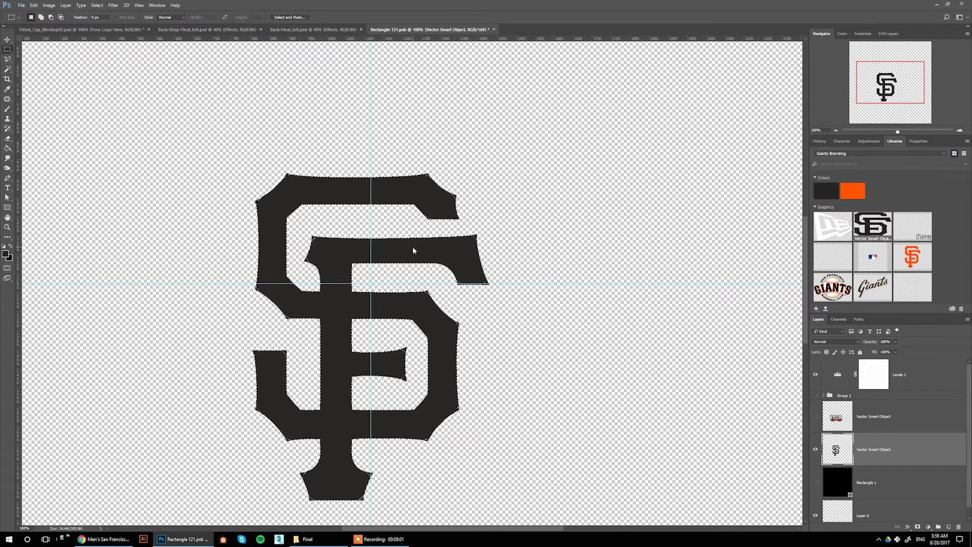
right_click(412, 248)
click(434, 355)
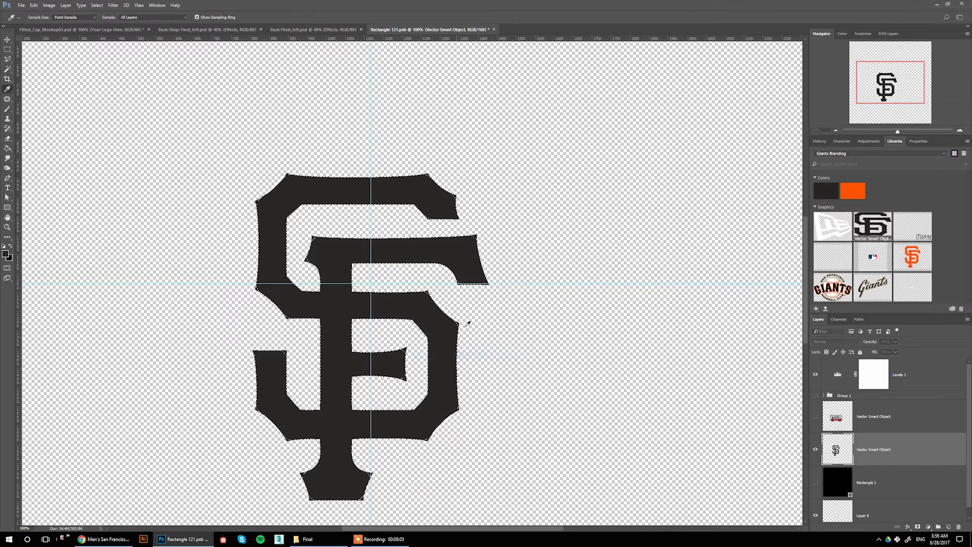
click(482, 163)
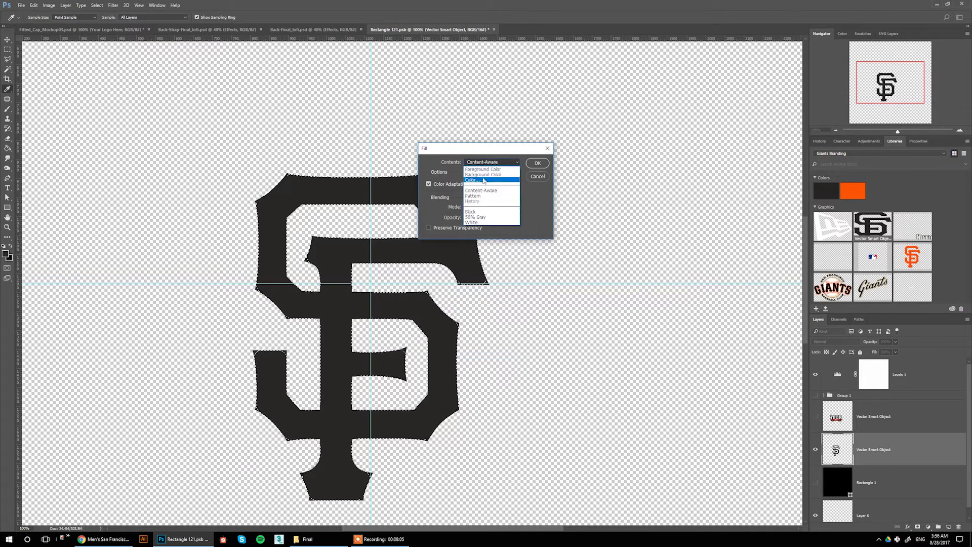
click(482, 180)
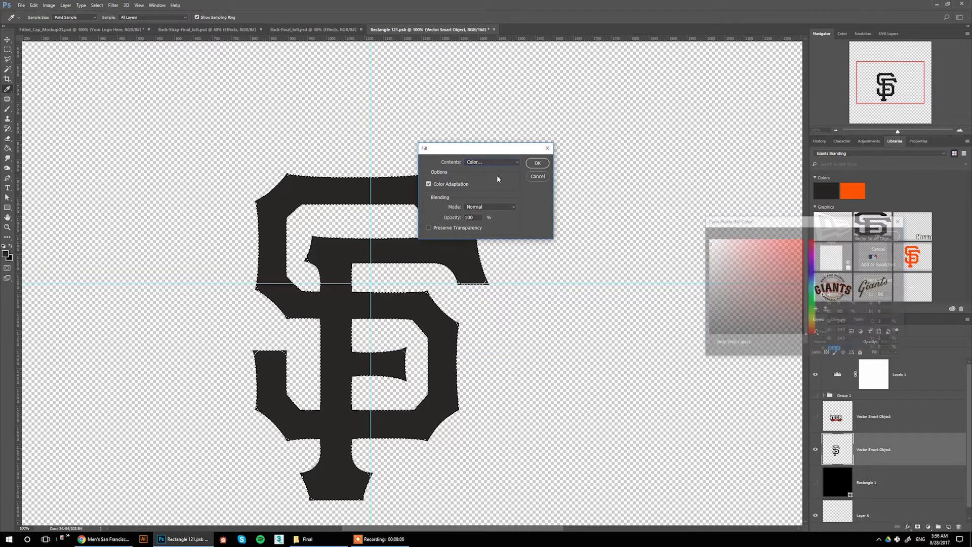
click(462, 248)
click(879, 235)
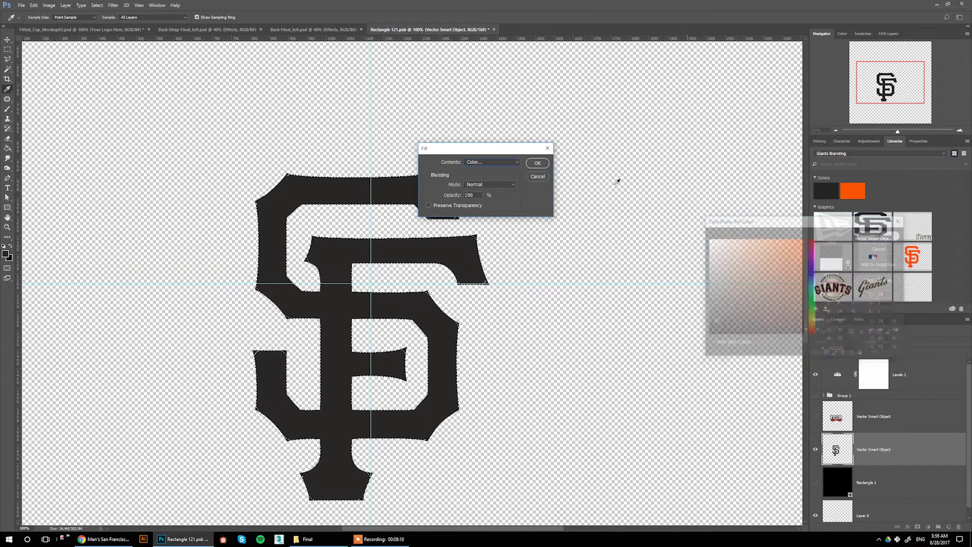
click(538, 163)
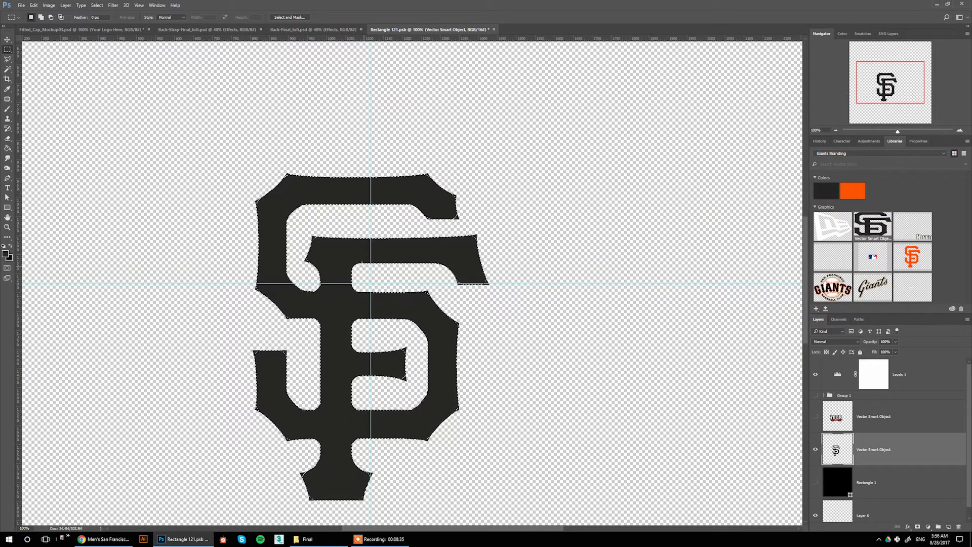
Undo the stray edit, deselect, and save the smoothed logo file.
right_click(310, 213)
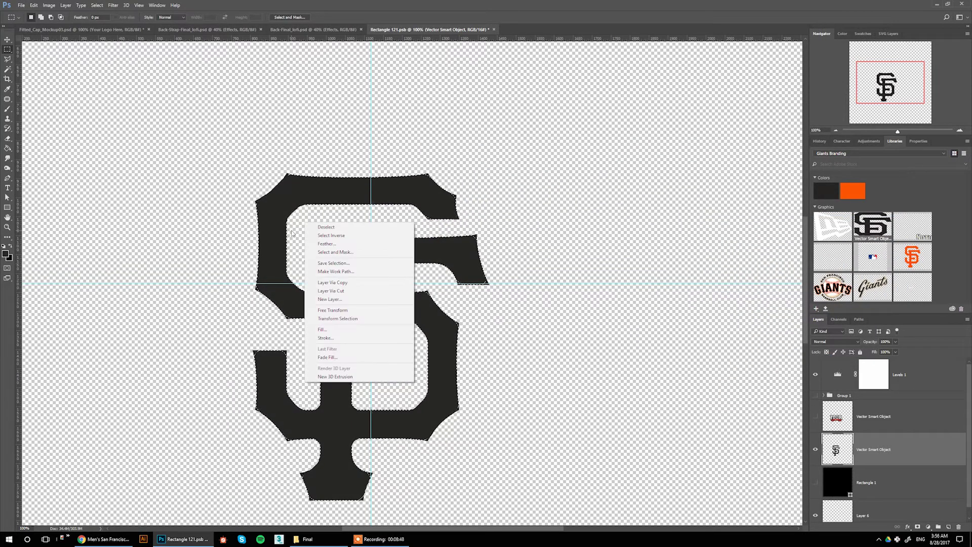
click(295, 224)
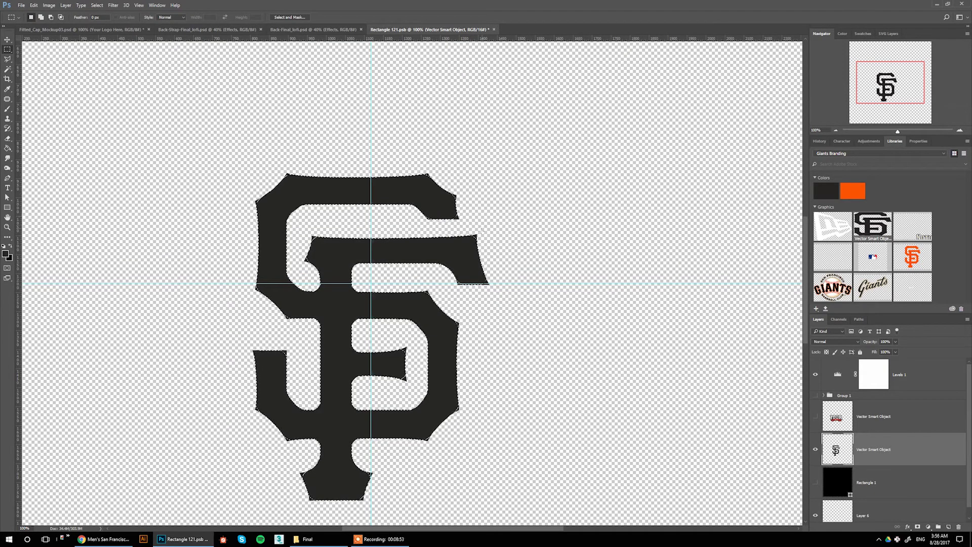
right_click(506, 192)
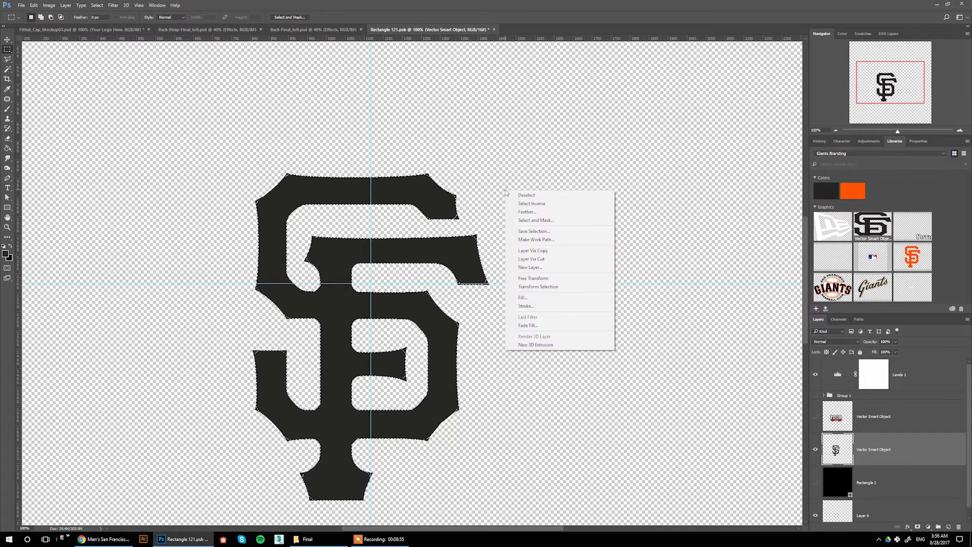
right_click(483, 186)
key(ctrl+z)
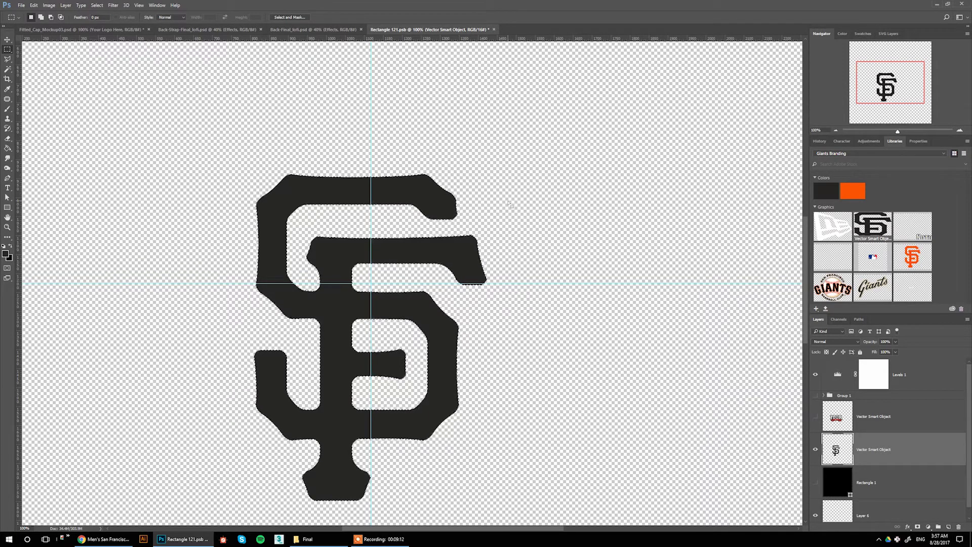
key(ctrl+d)
key(ctrl+s)
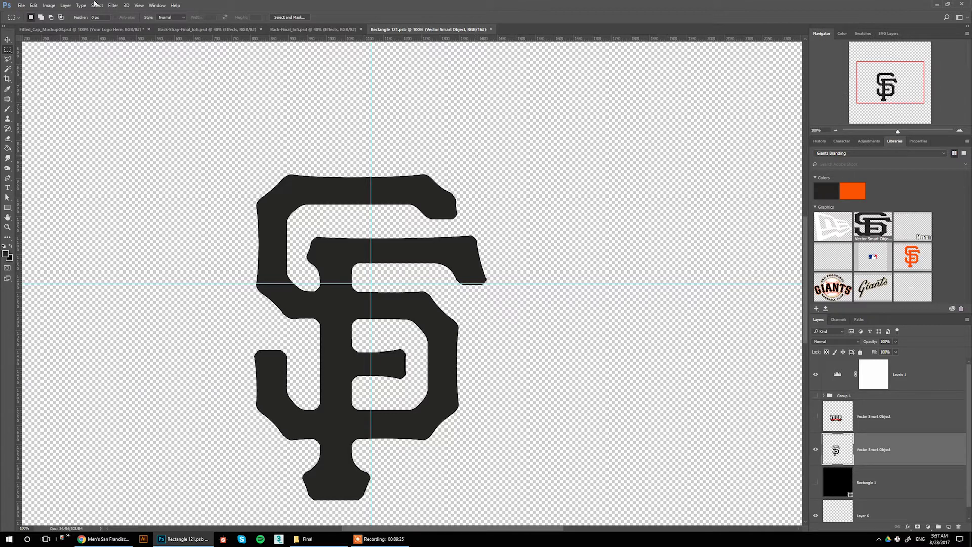
Compare the cap before and after the Update Smart Objects history state against the Chrome reference.
click(94, 31)
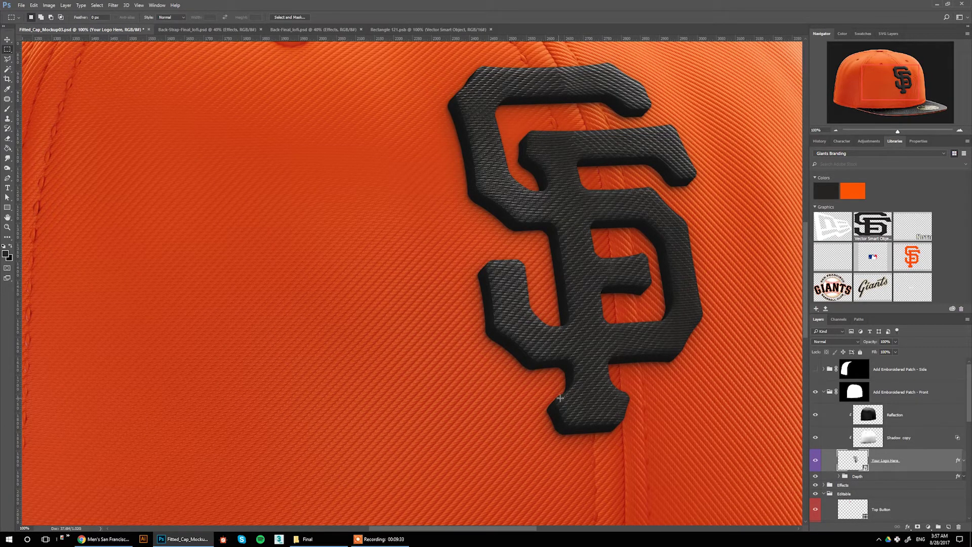
click(824, 141)
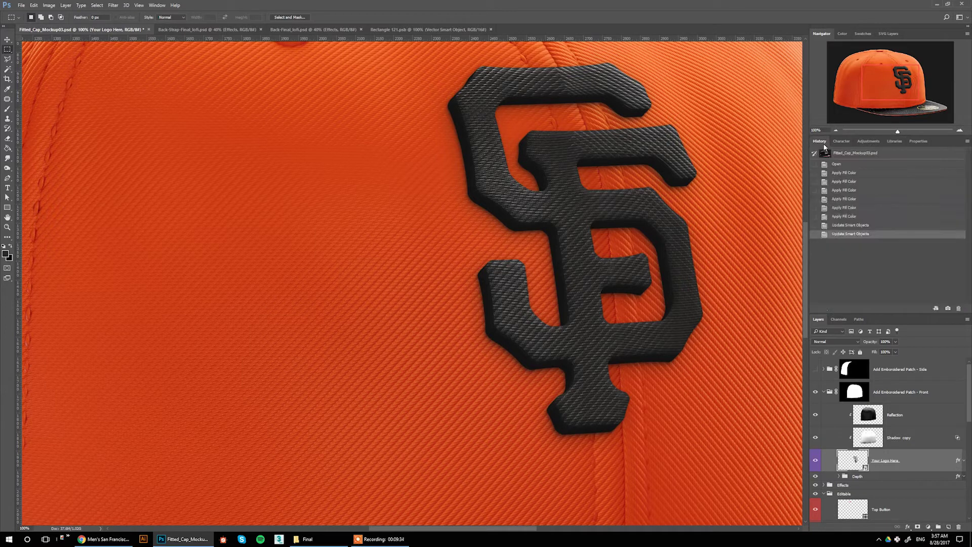
click(841, 226)
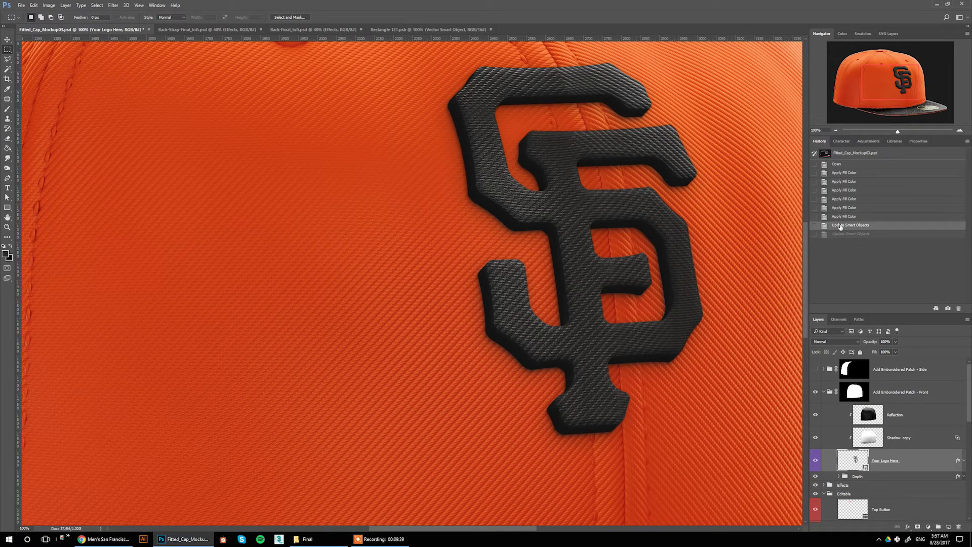
click(841, 234)
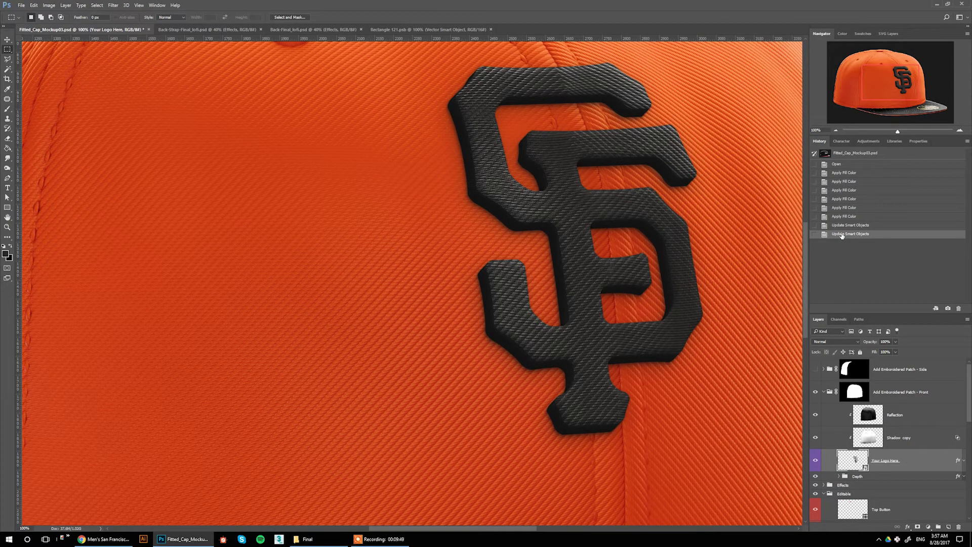
click(104, 538)
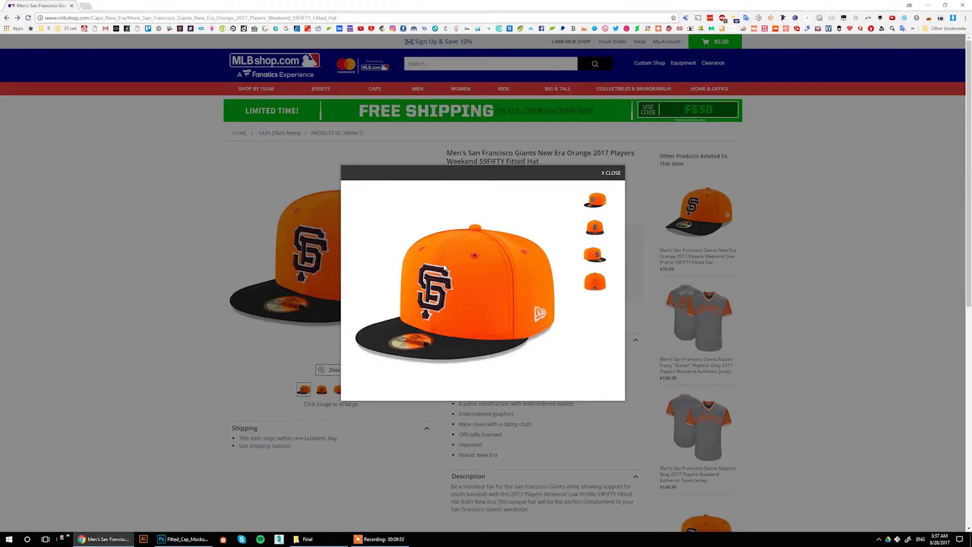
click(184, 539)
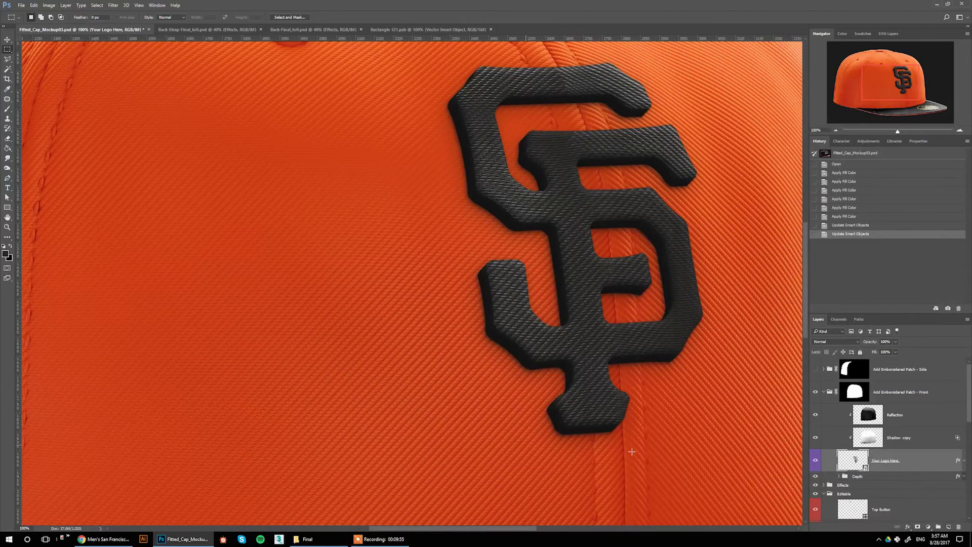
Select the Add your Center Design Here layer and open its Rectangle 1211.psb contents.
click(828, 397)
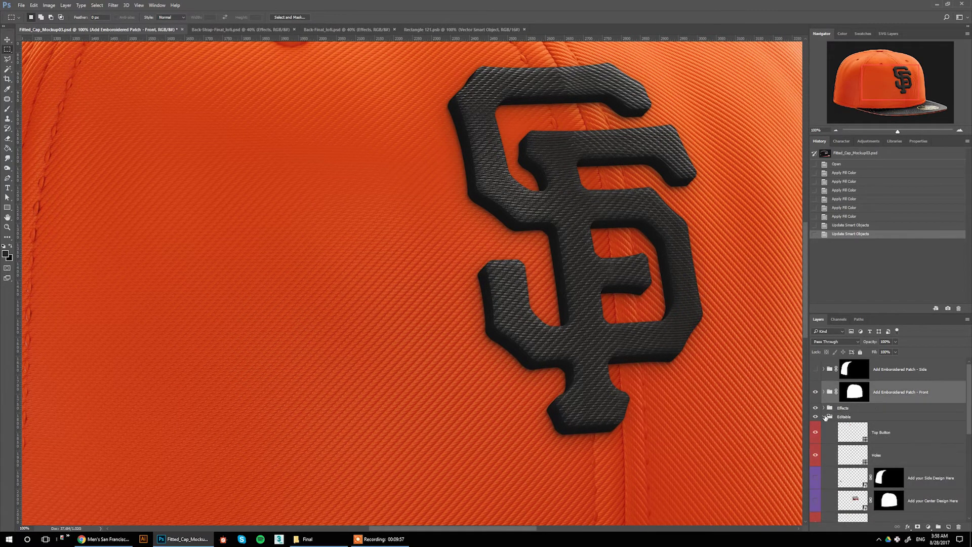
scroll(906, 455, down, 3)
click(923, 457)
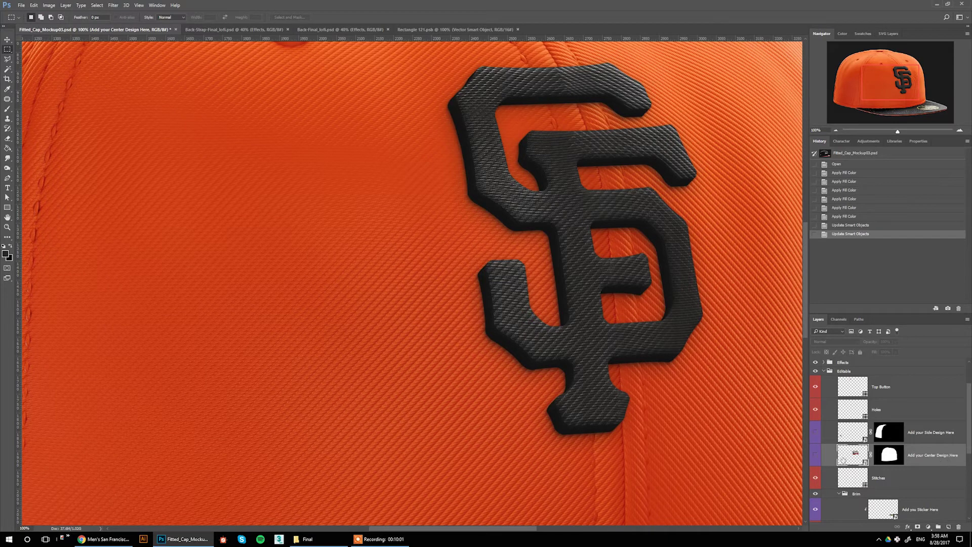
scroll(824, 458, up, 3)
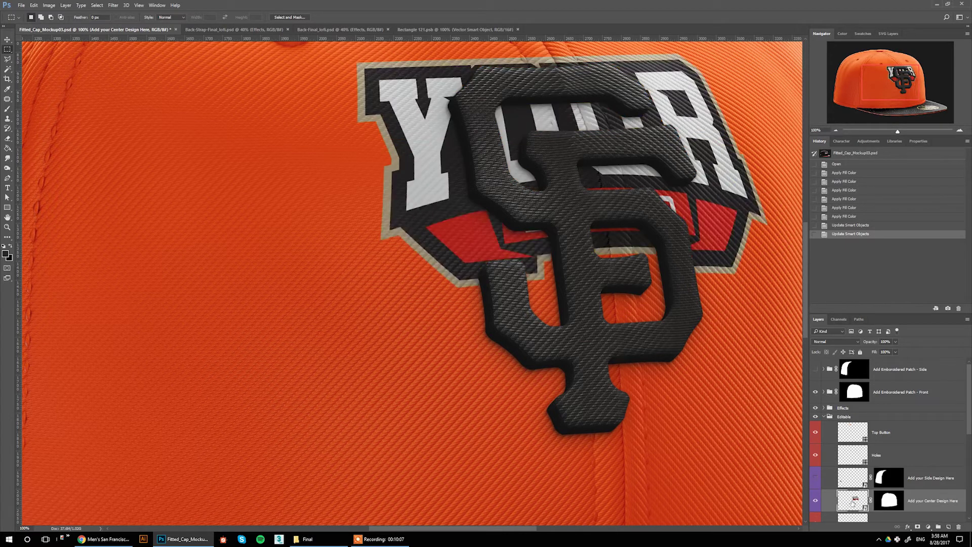
double_click(853, 500)
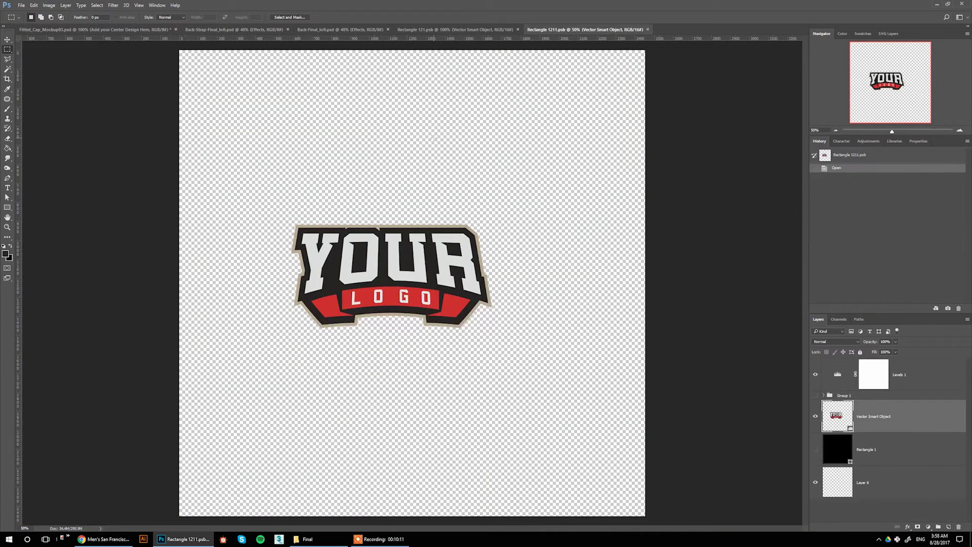
Copy the SF Vector Smart Object layer from Rectangle 121.psb into Rectangle 1211.psb and re-dock the window.
click(501, 30)
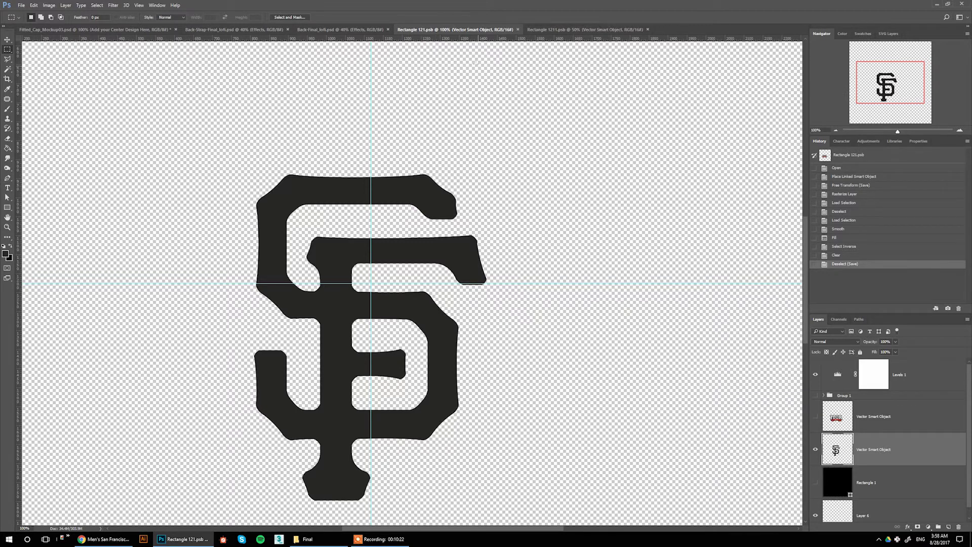
key(ctrl+Tab)
click(439, 29)
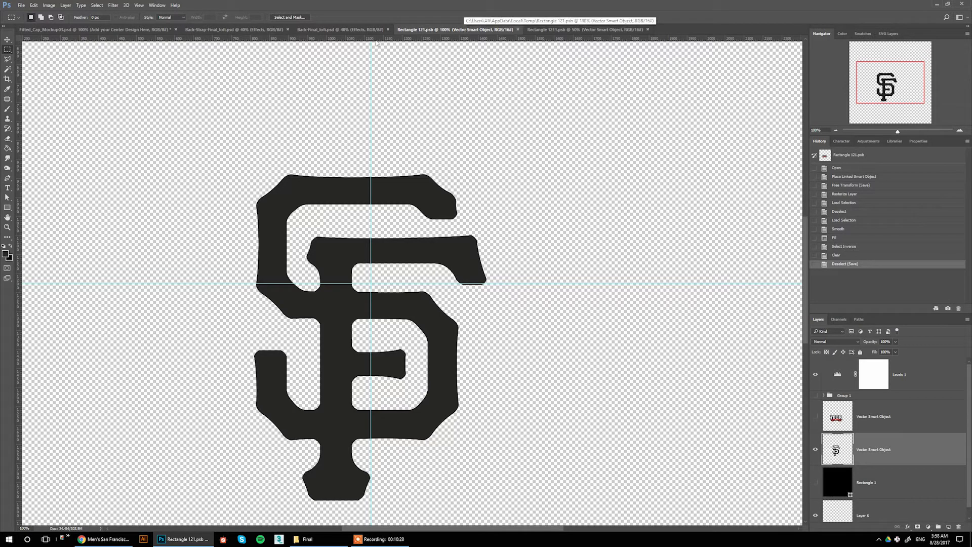
drag(429, 30, 286, 189)
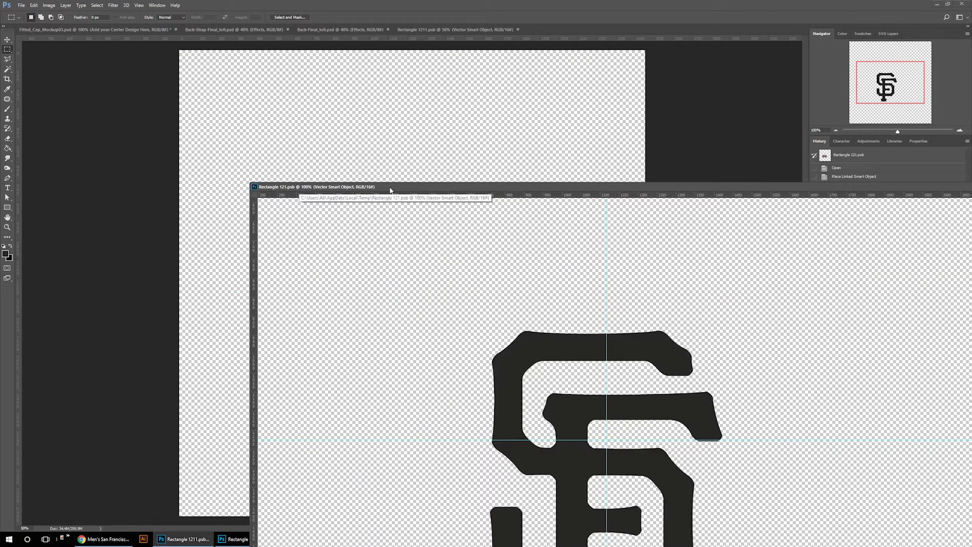
drag(417, 189, 44, 228)
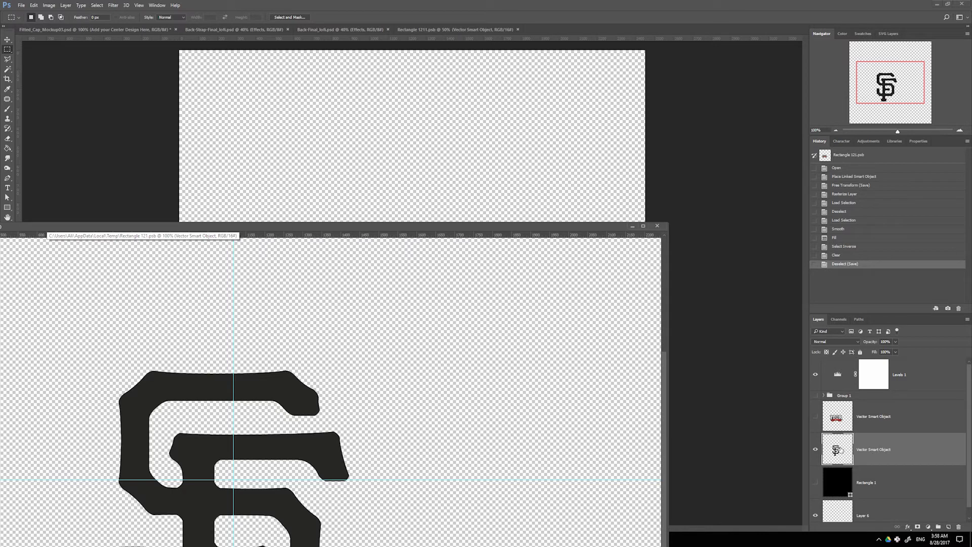
drag(841, 450, 443, 176)
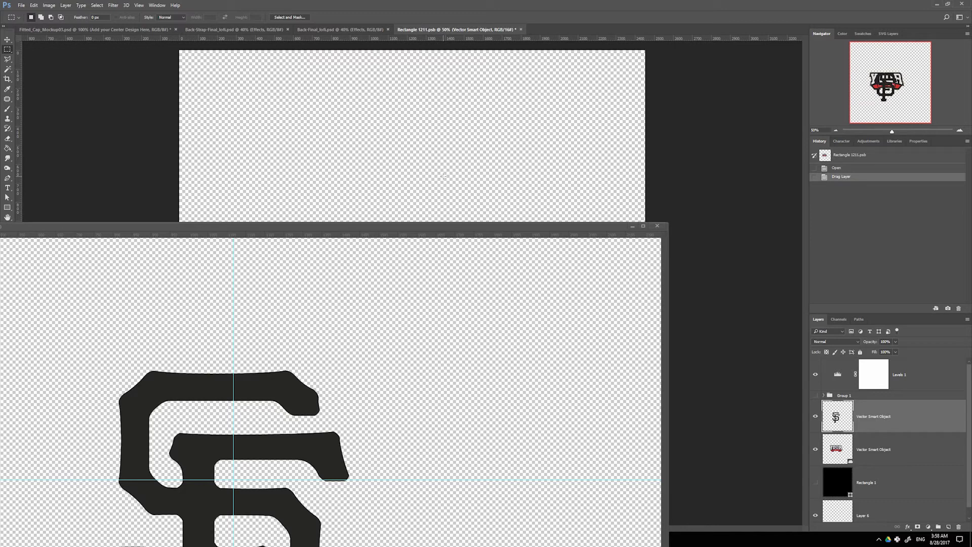
drag(597, 234, 603, 30)
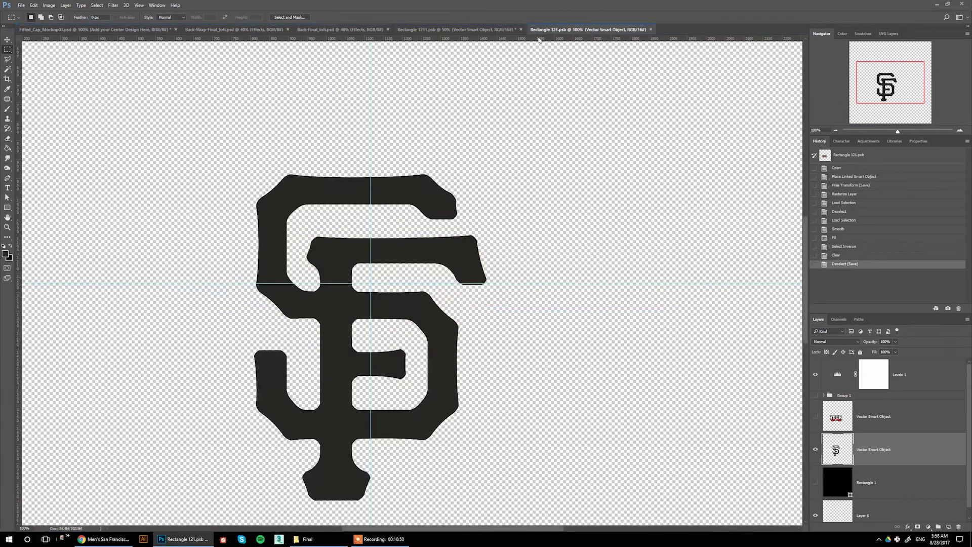
Zoom Rectangle 121.psb to 50% and compare it with Rectangle 1211.psb.
click(481, 30)
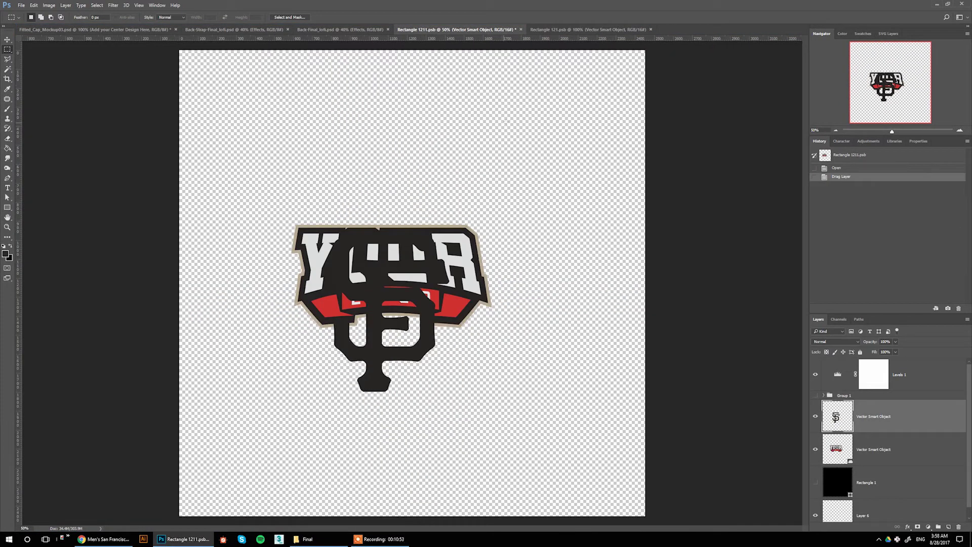
click(567, 30)
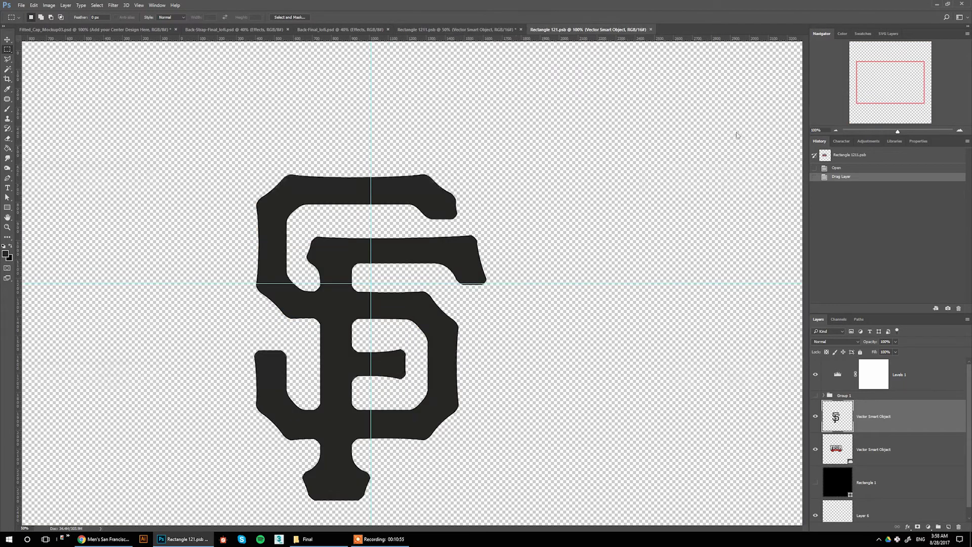
click(824, 131)
text(50)
key(Return)
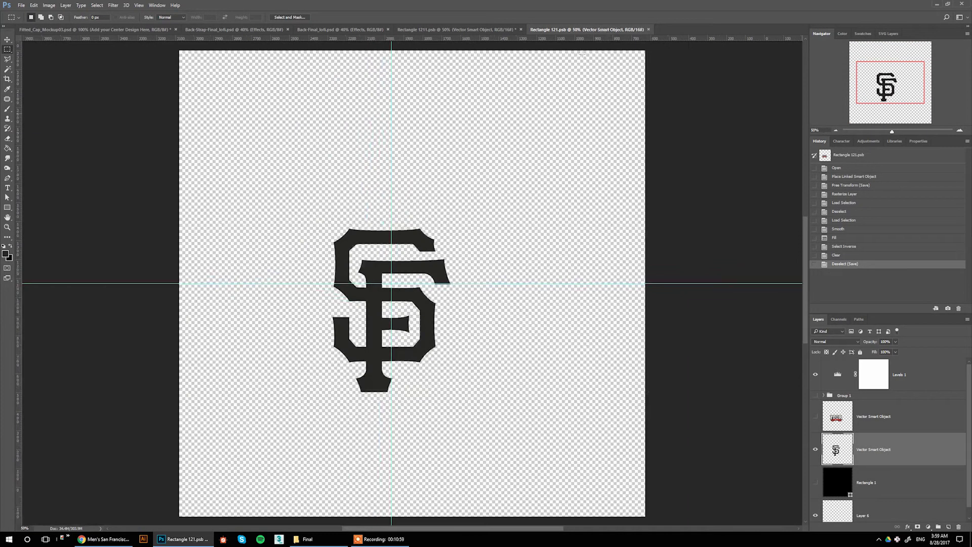
click(477, 30)
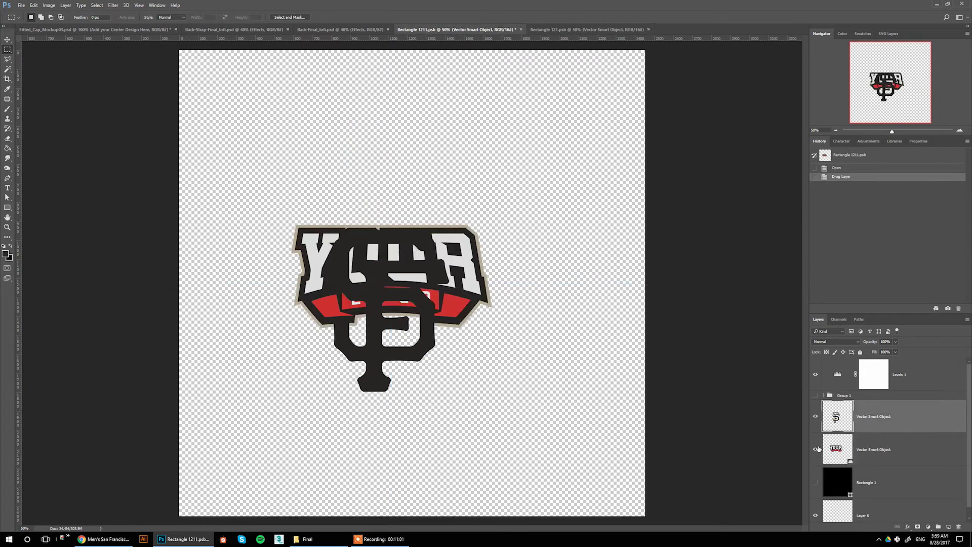
click(567, 31)
click(480, 31)
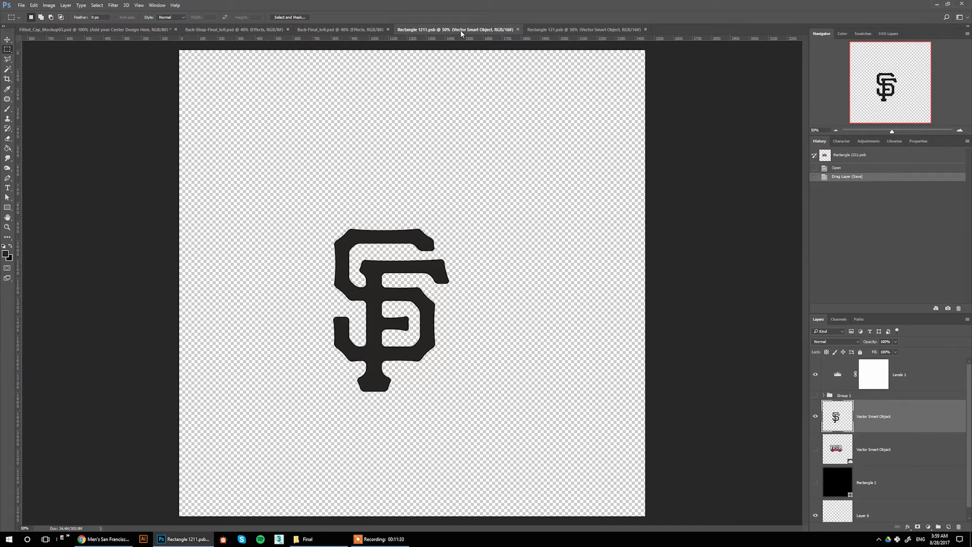
Add a light grey d1d1d1 Color Overlay to the SF logo layer.
double_click(917, 422)
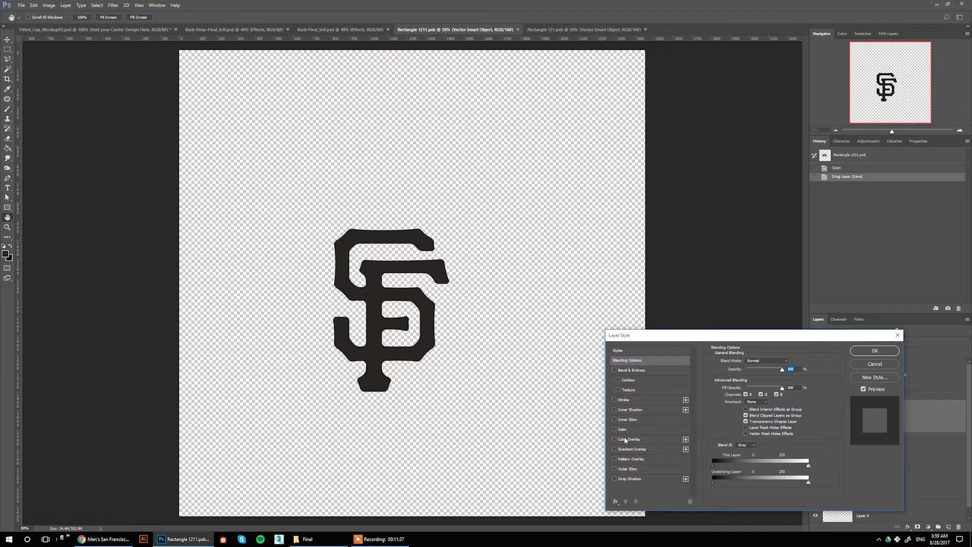
click(641, 438)
click(790, 362)
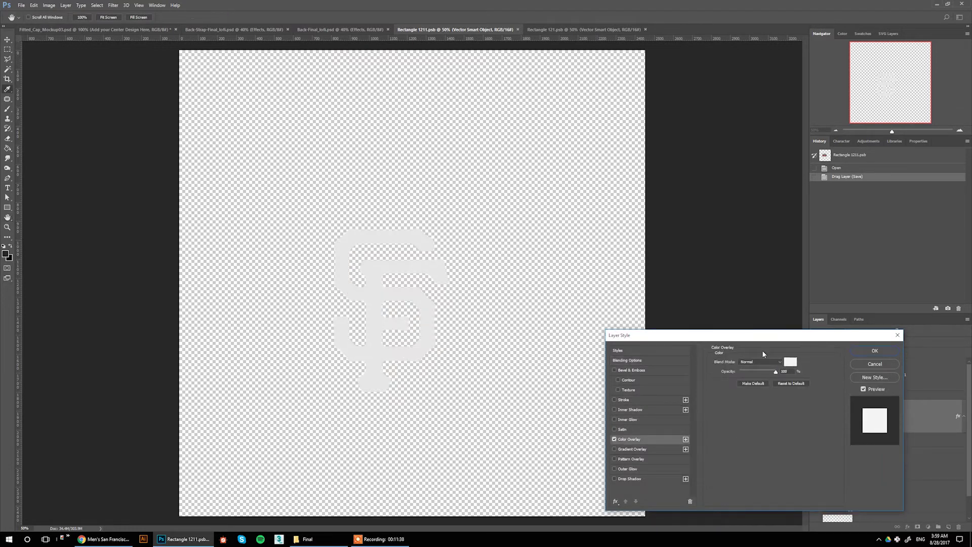
drag(707, 248, 705, 256)
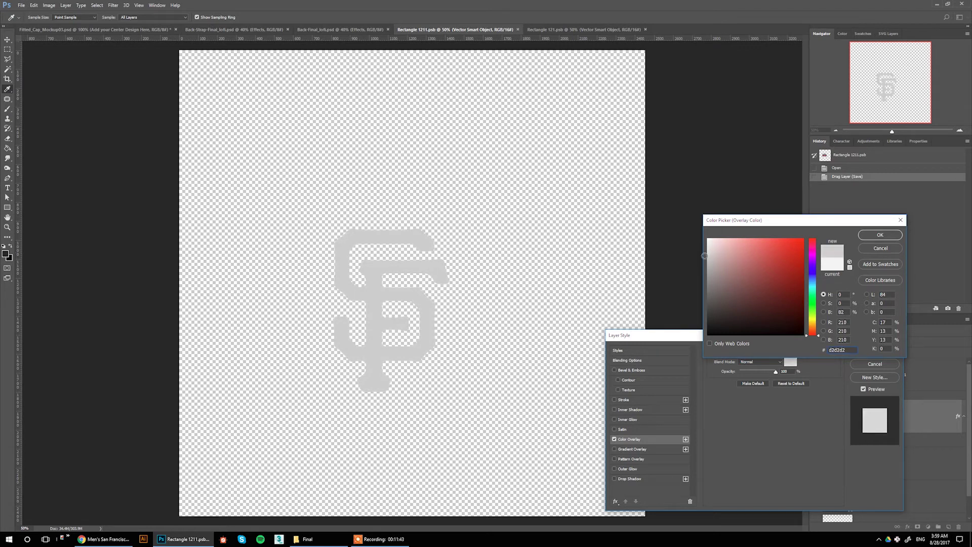
click(880, 235)
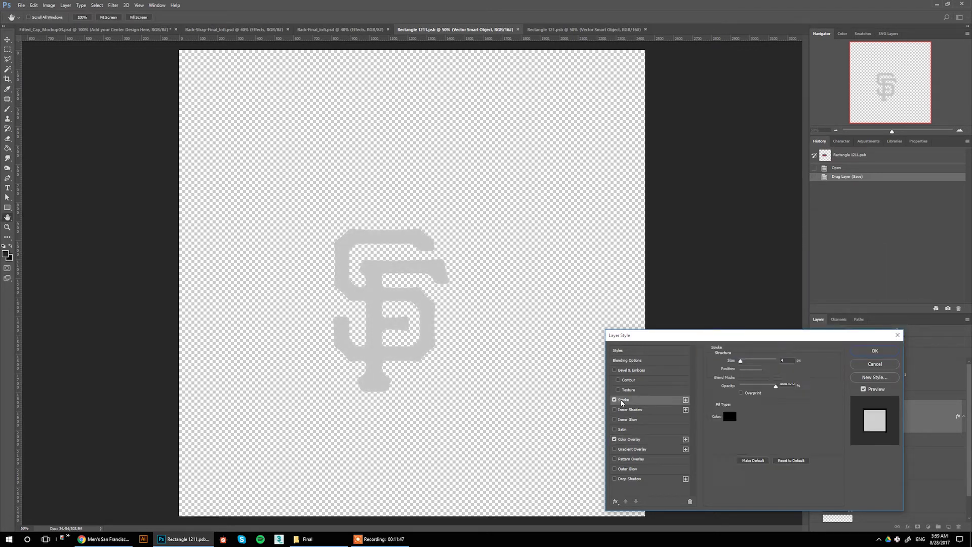
Add a 17 px outside stroke in sampled grey c7c7c7, apply it, and save.
click(758, 367)
click(749, 374)
click(730, 416)
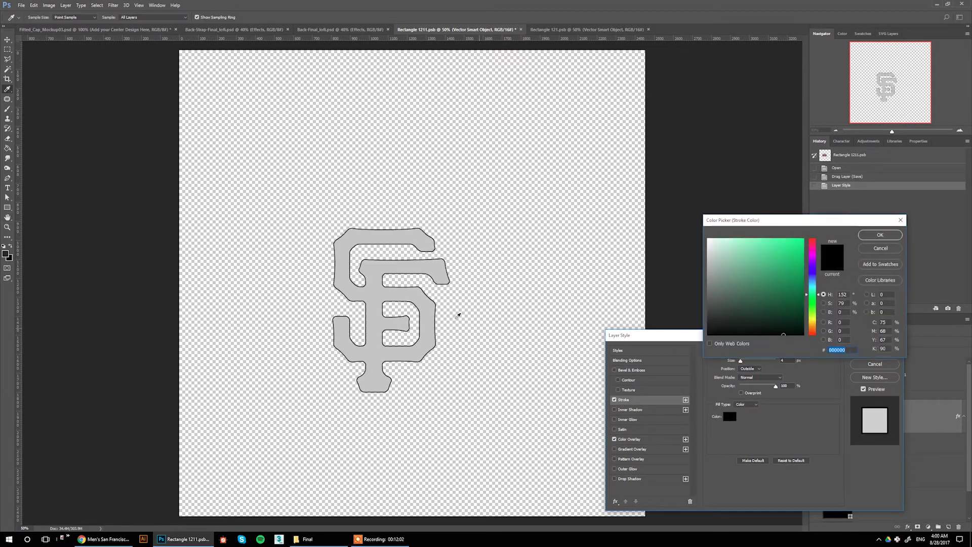
click(427, 317)
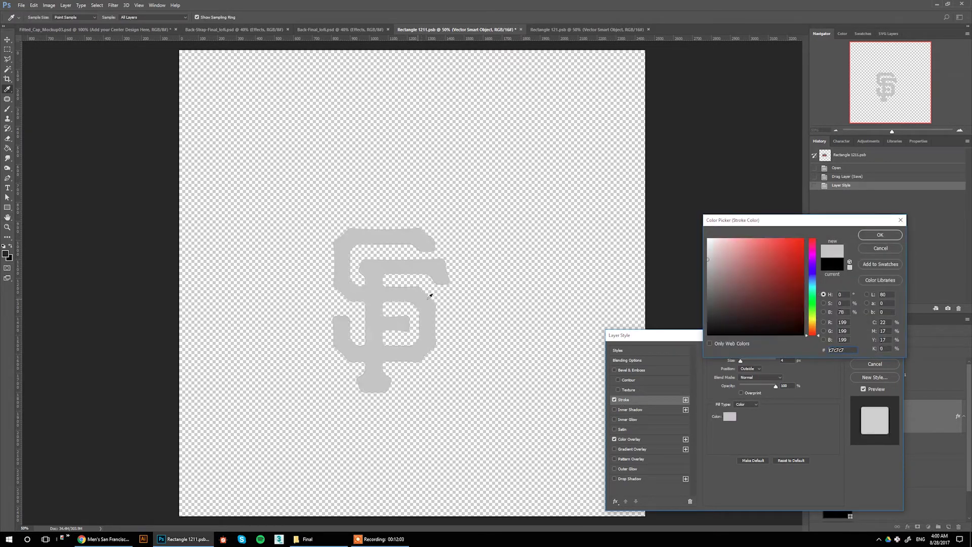
click(893, 236)
key(Up)
key(Up)
key(Up)
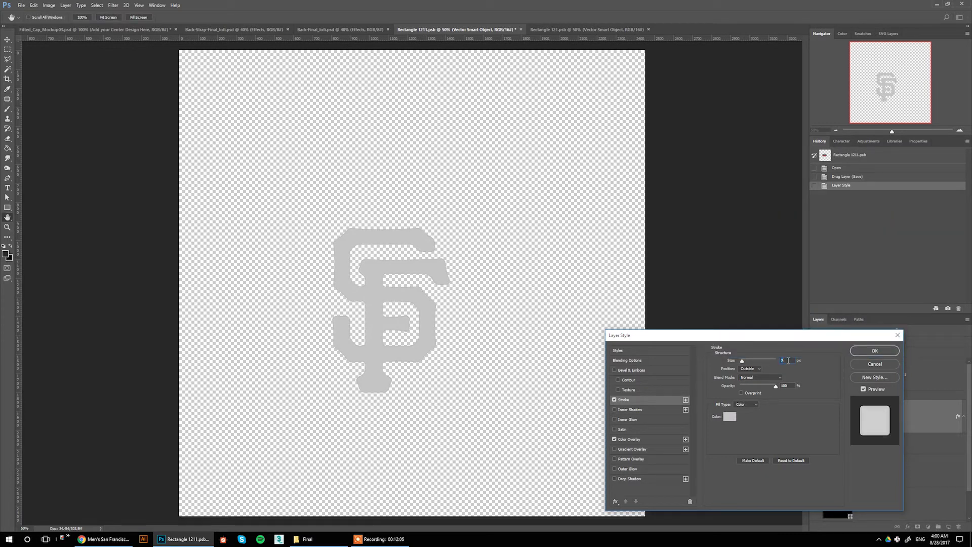
key(Up)
key(Up)
key(Up)
key(Up)
key(Up)
key(Up)
key(Up)
key(Up)
key(Up)
key(Up)
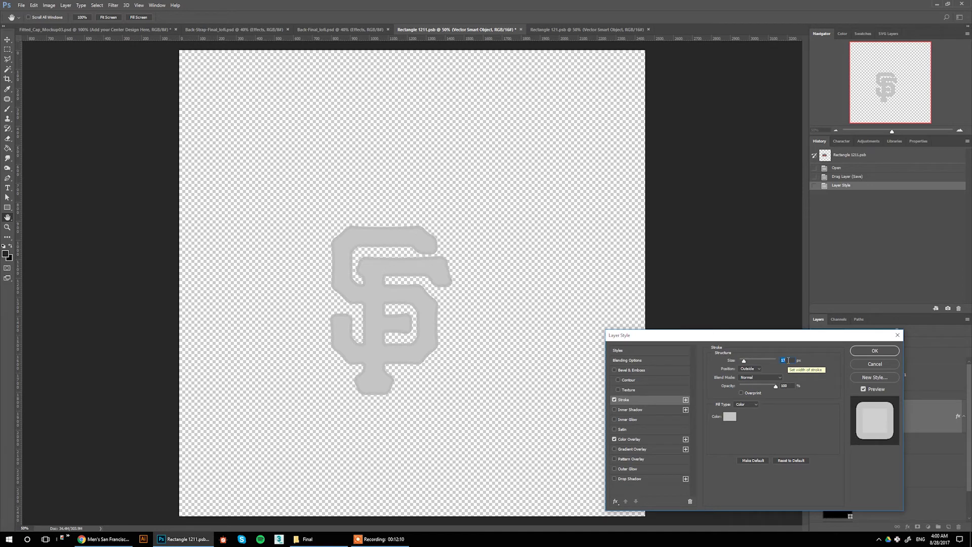
click(874, 350)
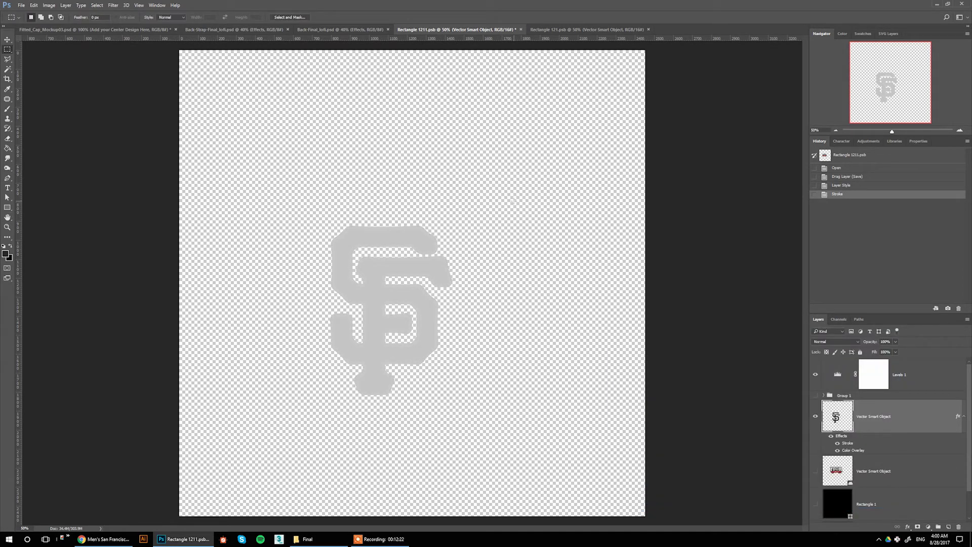
key(ctrl+s)
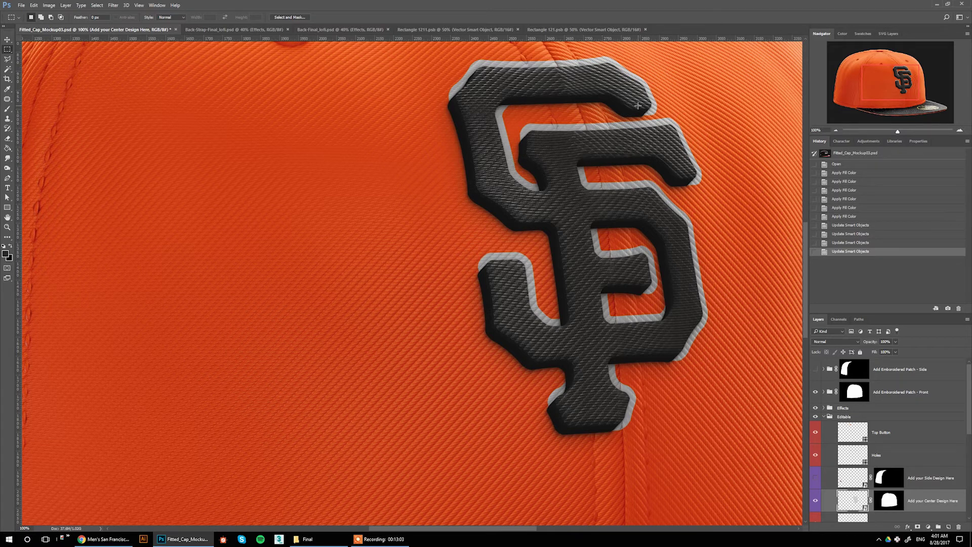
Toggle the front patch's Depth group off and on to check the SF logo.
click(823, 395)
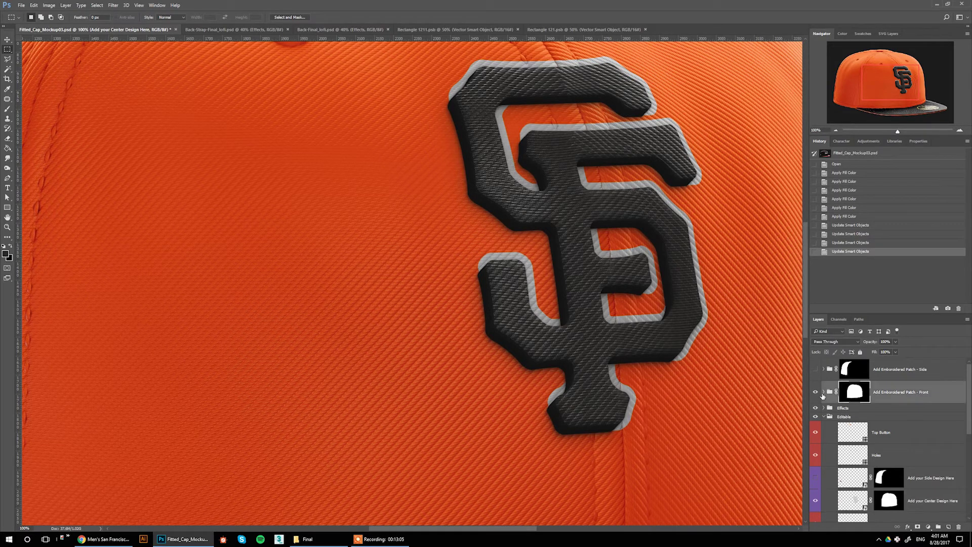
click(823, 392)
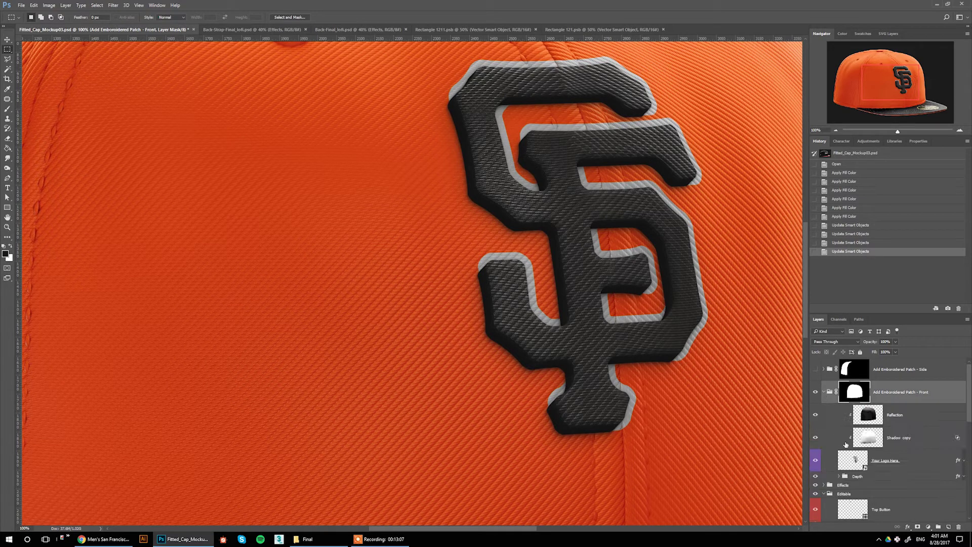
click(855, 476)
click(815, 477)
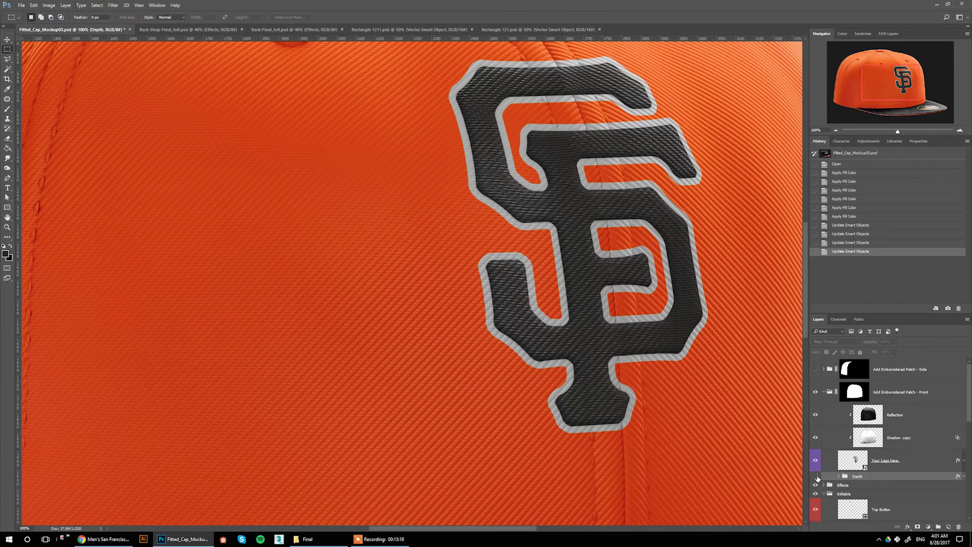
click(815, 477)
Collapse the front patch group, select Add your Center Design Here, and return to Rectangle 1211.psb.
click(823, 393)
scroll(850, 431, down, 3)
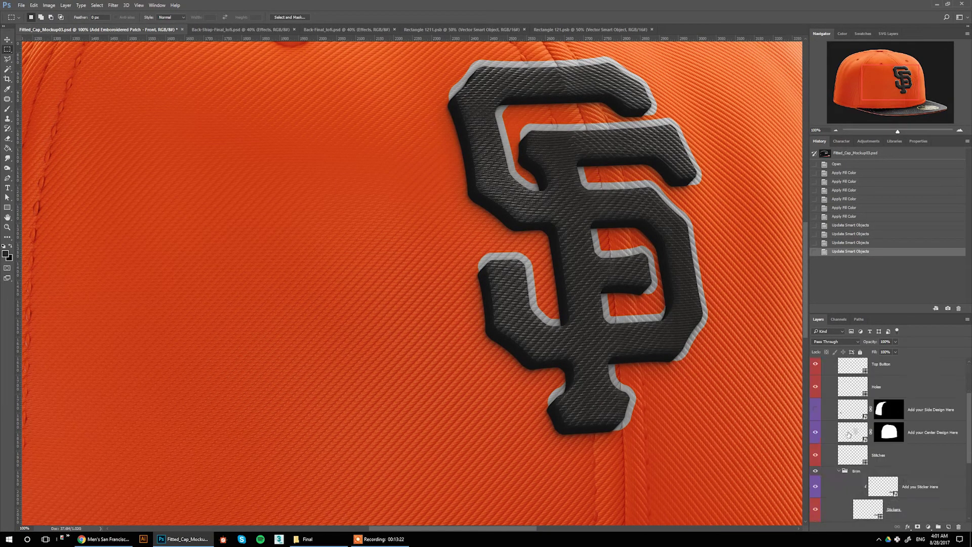
click(854, 429)
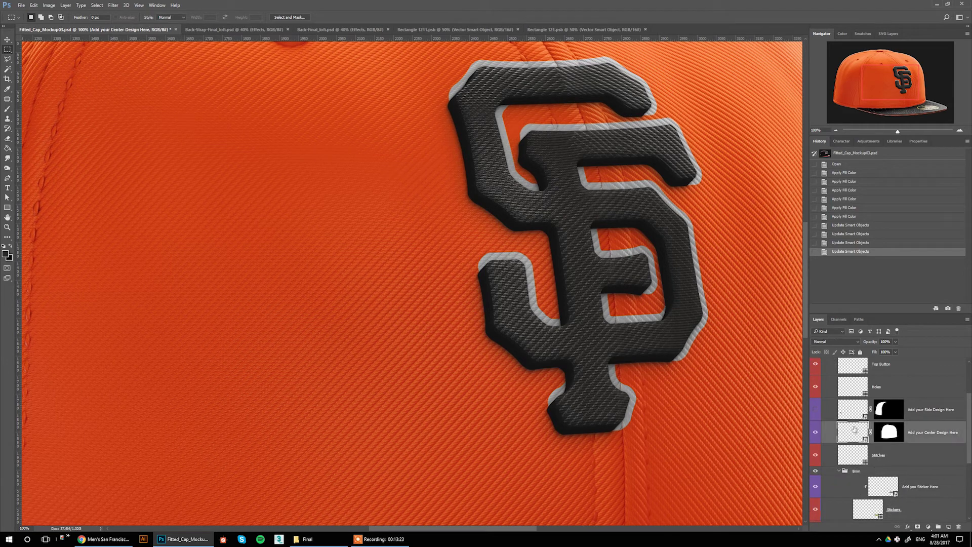
click(460, 30)
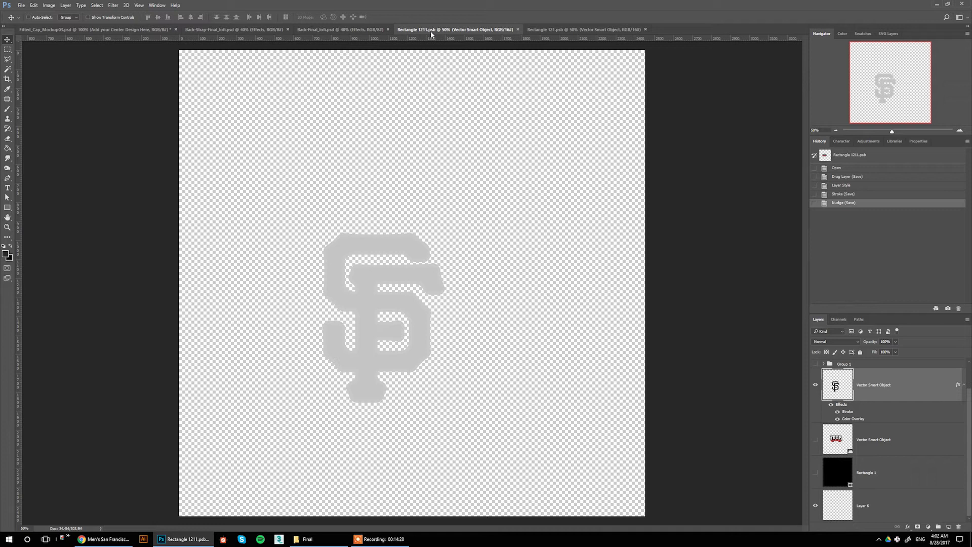
Nudge the SF logo slightly down and to the left.
key(shift+Down)
key(Down)
key(Down)
key(Down)
key(Down)
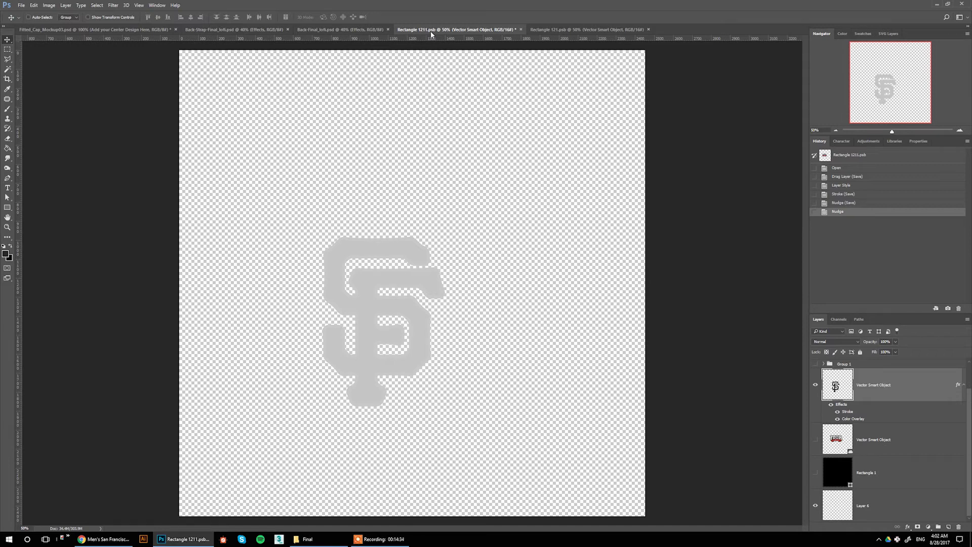
key(shift+Left)
key(Left)
key(Left)
key(Left)
key(Left)
key(Left)
key(Left)
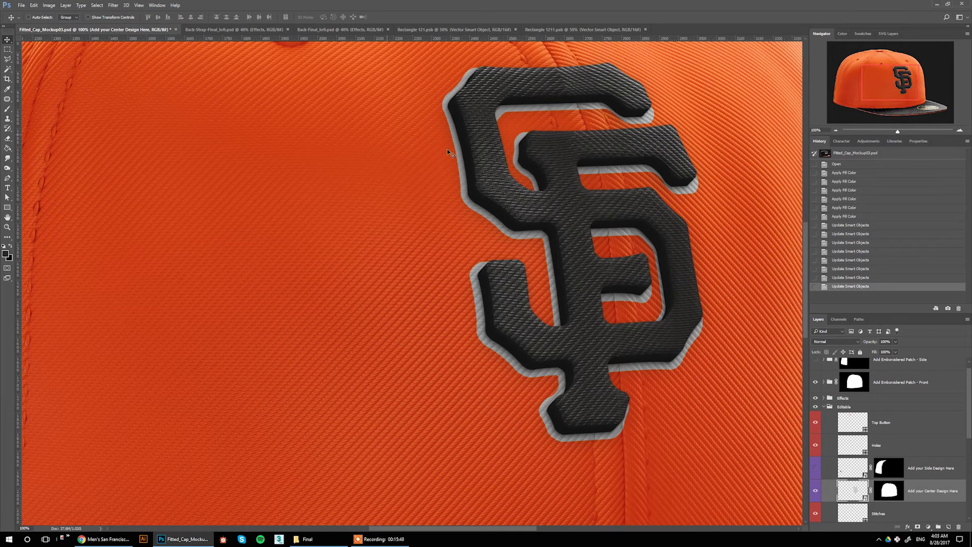
Increase the SF logo's stroke size from 17 to 20 px and save.
click(424, 29)
click(546, 30)
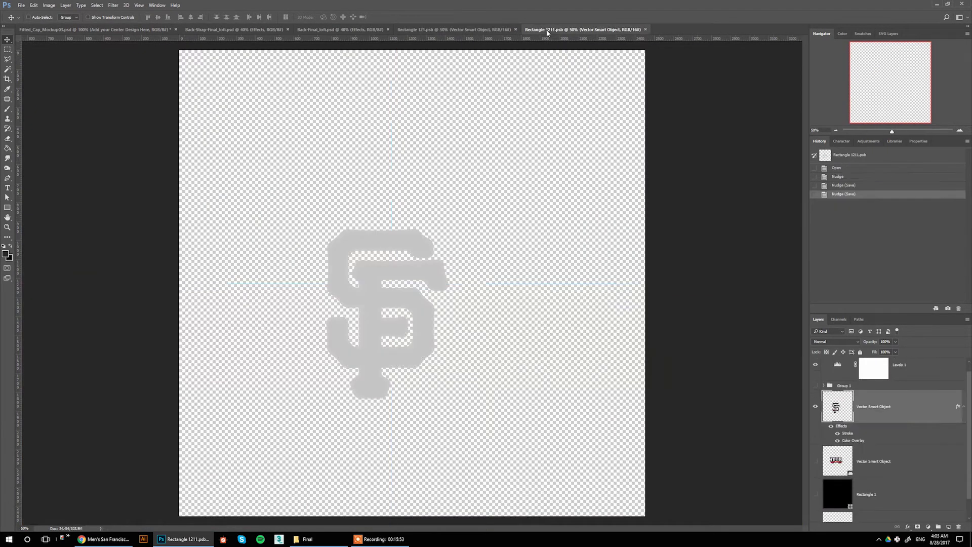
double_click(907, 413)
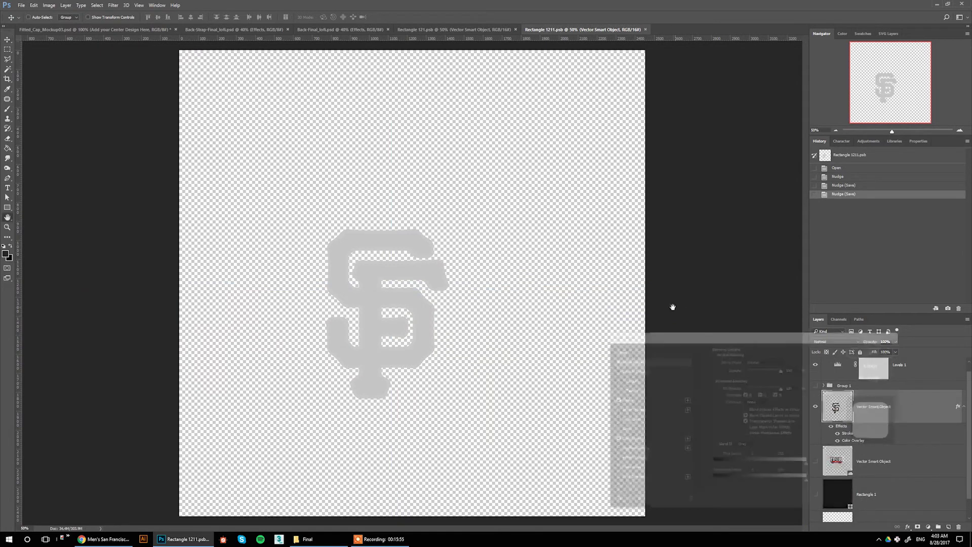
click(643, 399)
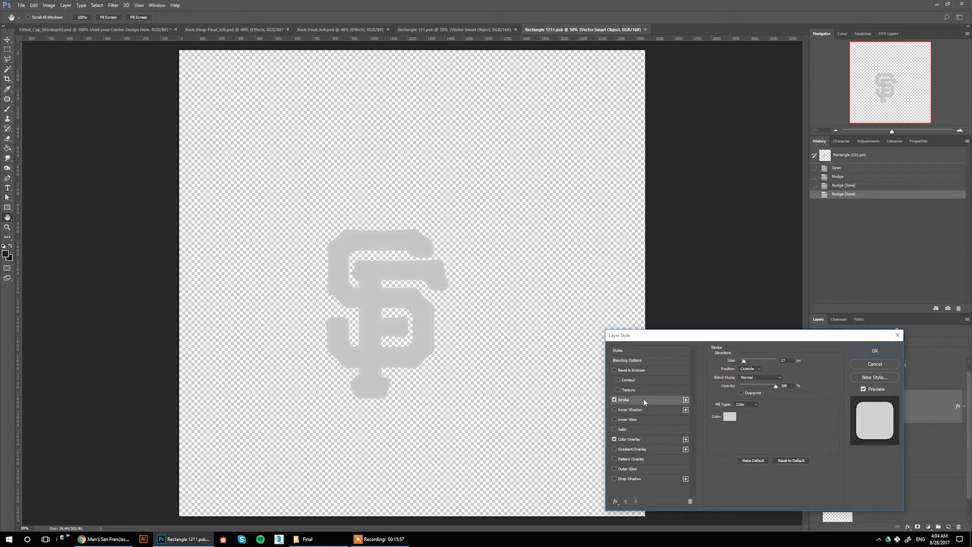
click(792, 361)
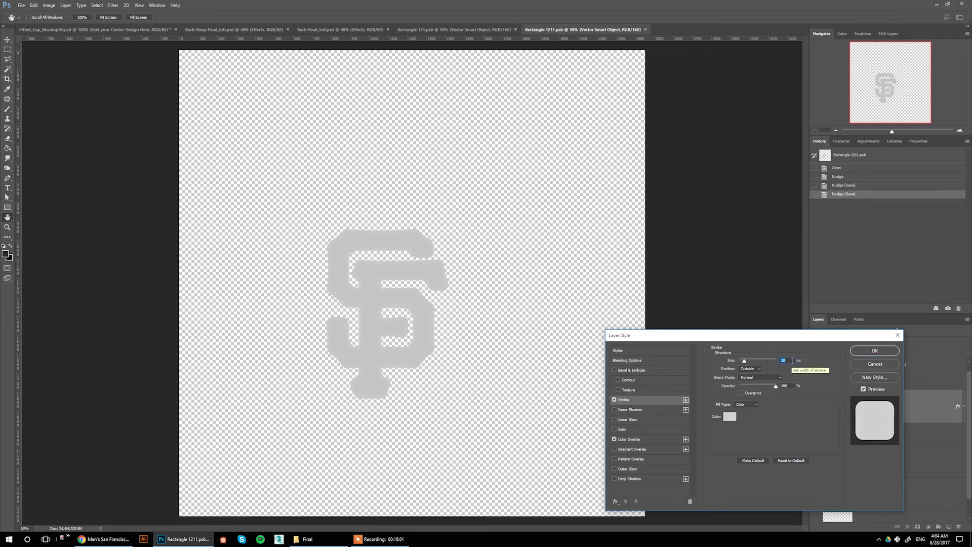
key(Up)
key(Up)
key(Up)
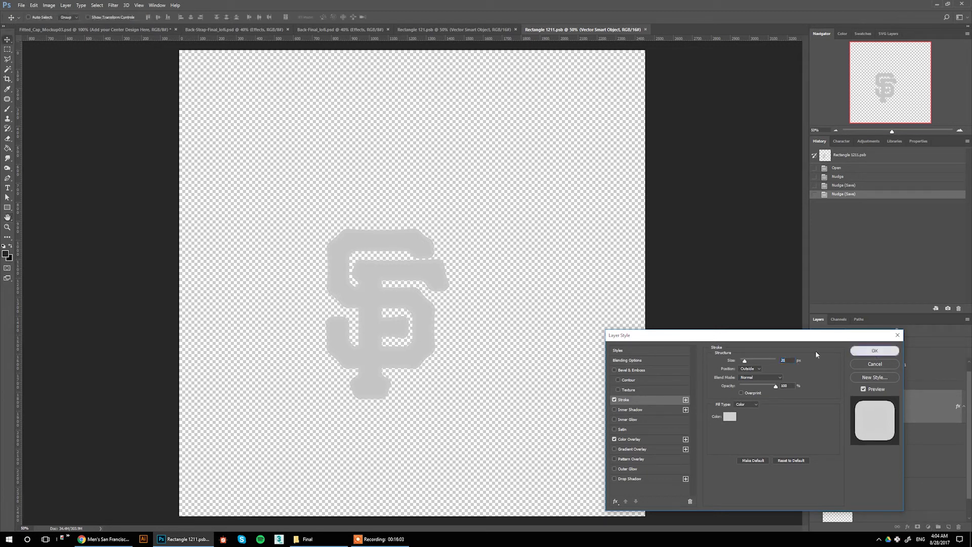
click(874, 351)
key(ctrl+s)
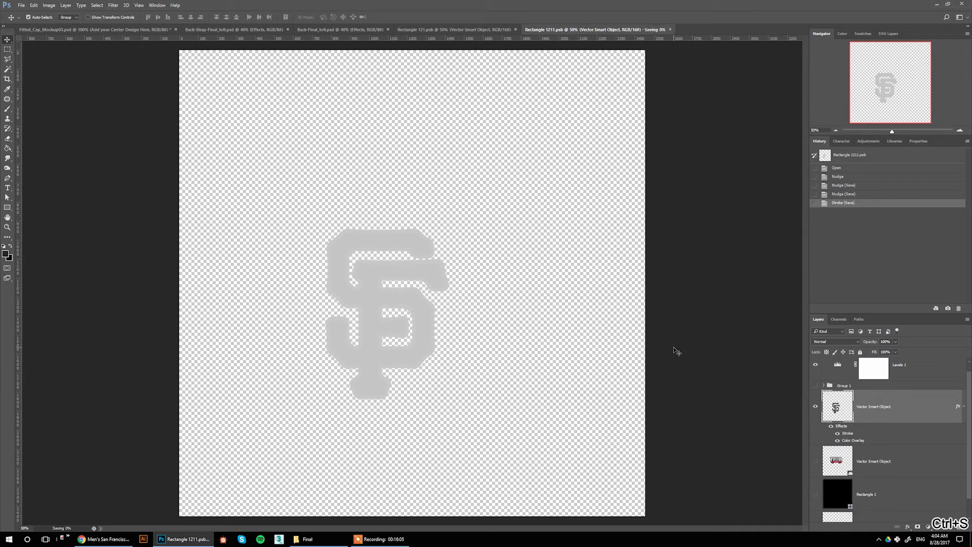
click(84, 31)
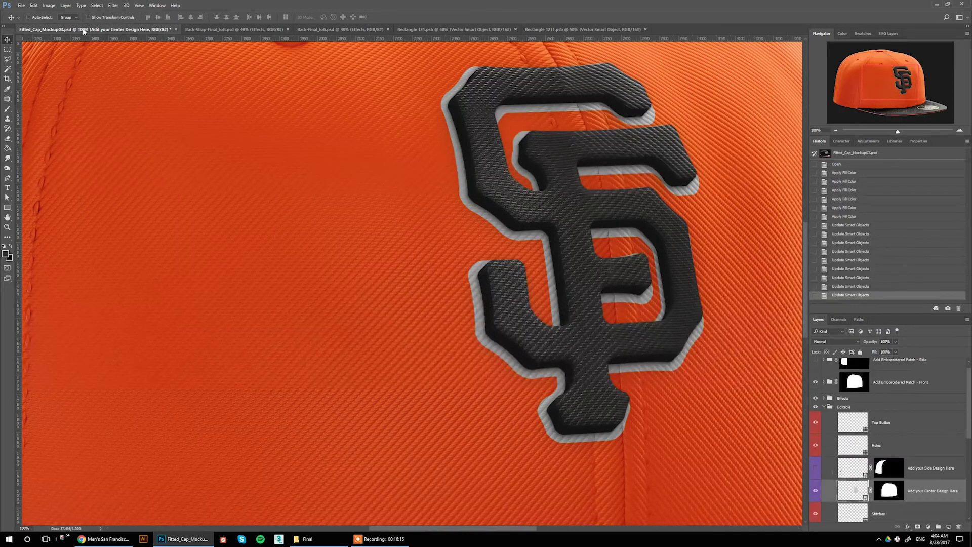
Fit the cap on screen, show the side patch group, and select Add your Side Design Here.
key(ctrl+0)
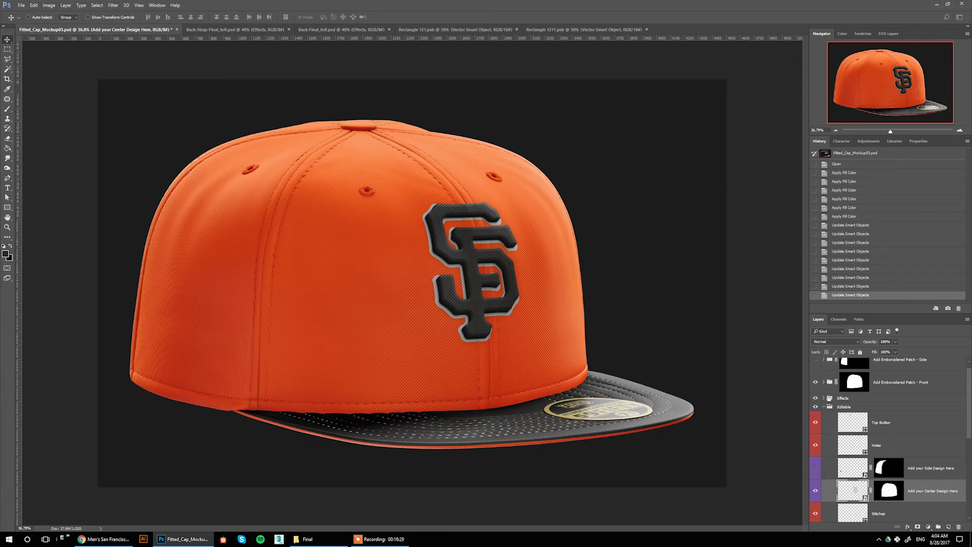
scroll(837, 397, up, 1)
click(816, 370)
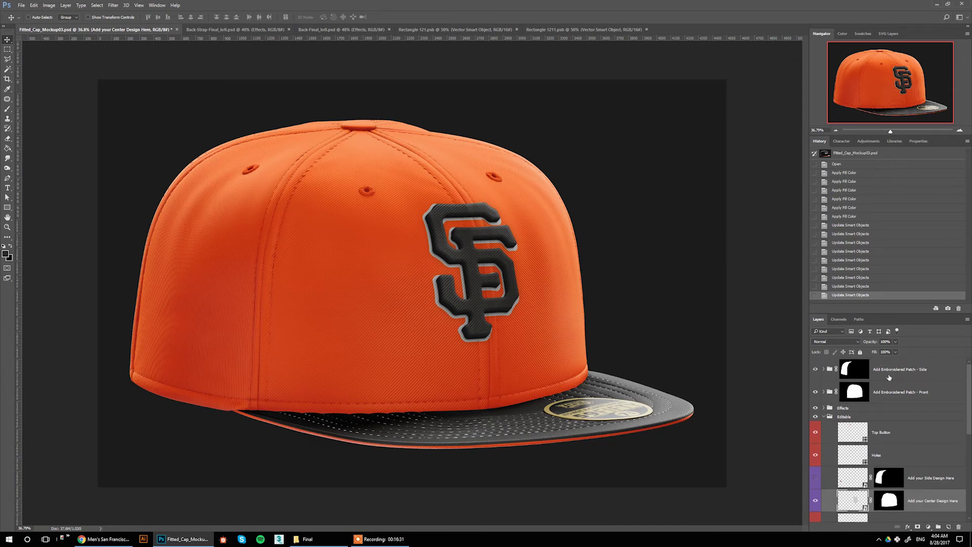
click(851, 370)
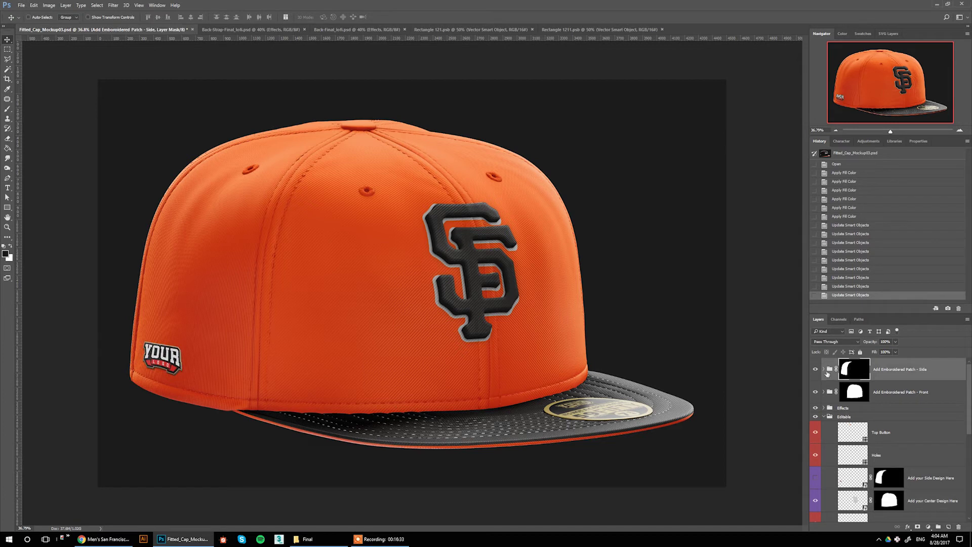
click(824, 371)
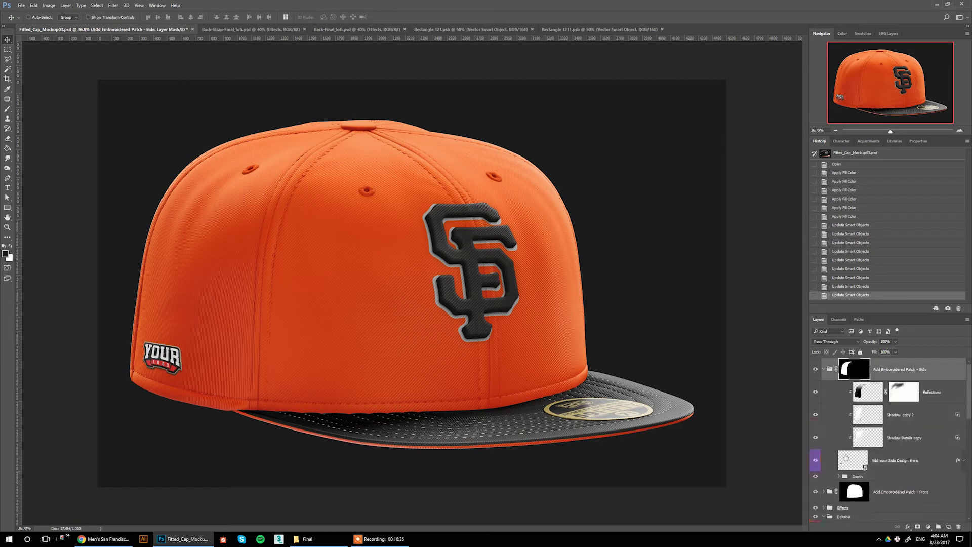
click(848, 463)
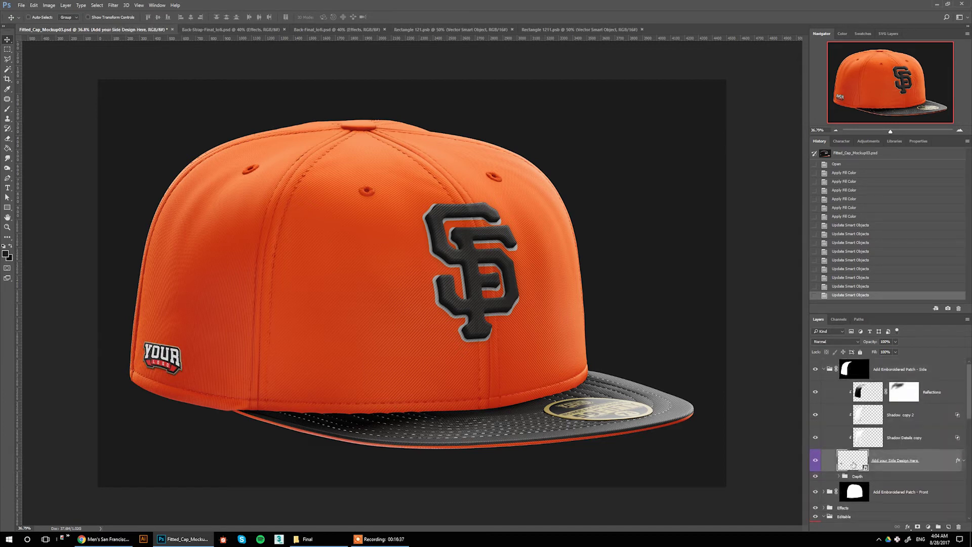
Place the New Era flag graphic in the side design, hide YOUR LOGO, and save.
double_click(853, 463)
click(895, 141)
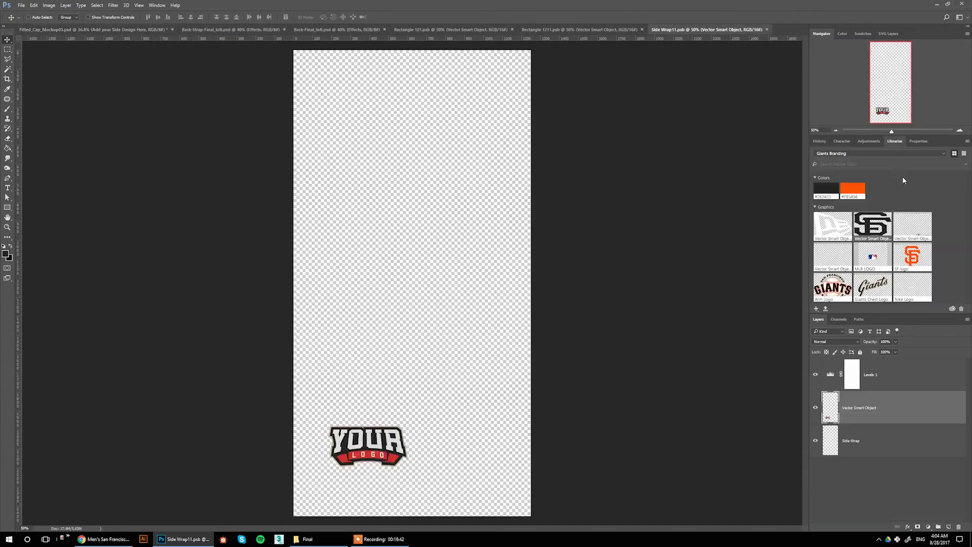
click(831, 228)
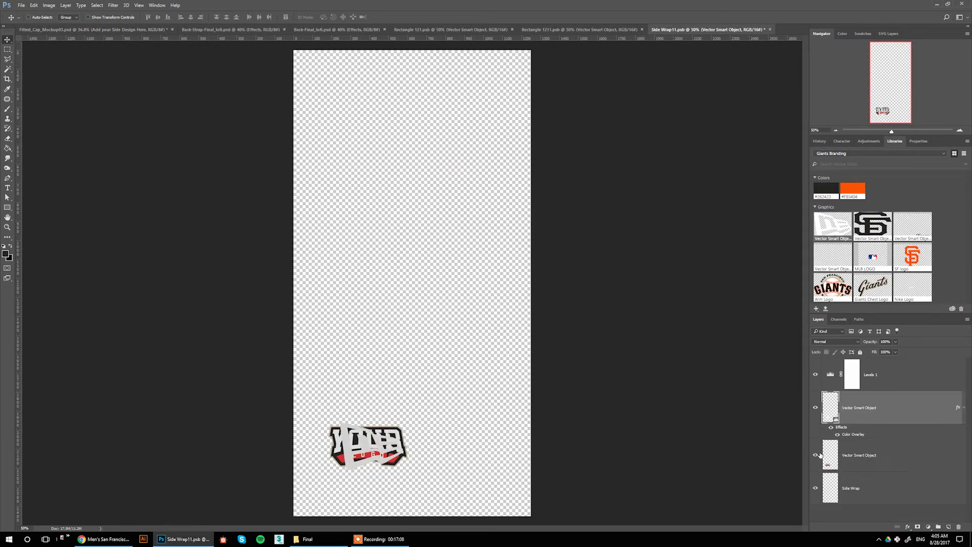
click(816, 457)
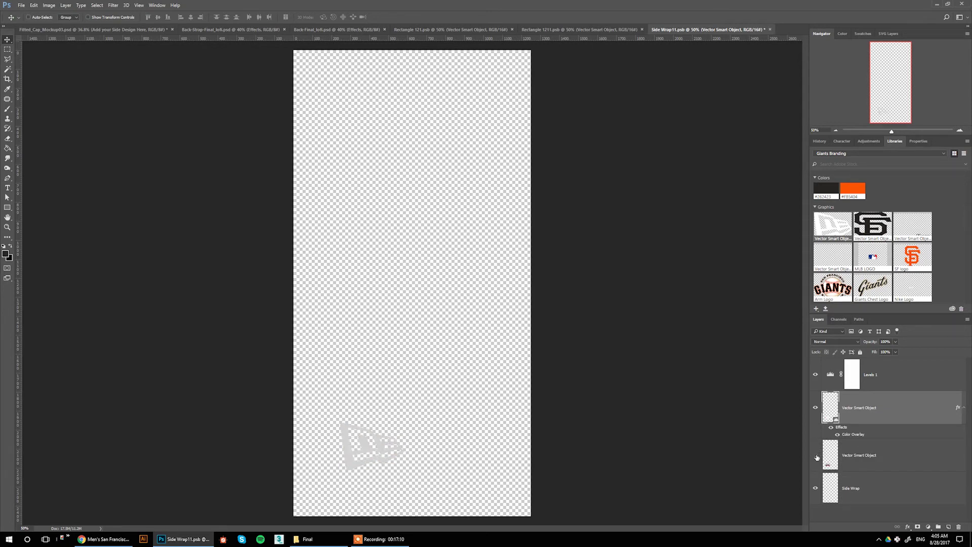
key(ctrl+s)
click(66, 30)
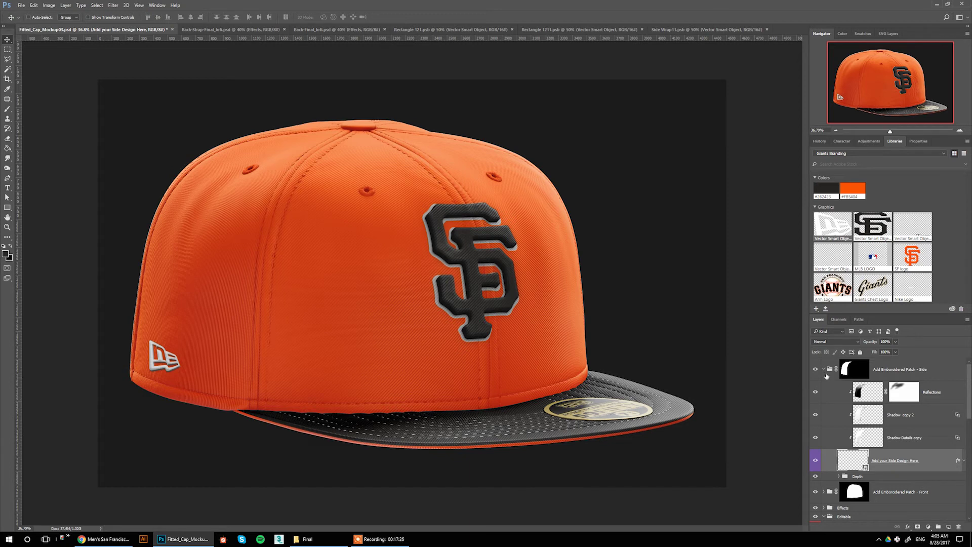
Open the brim sticker smart object and drag in the New Era graphic from Libraries.
click(825, 370)
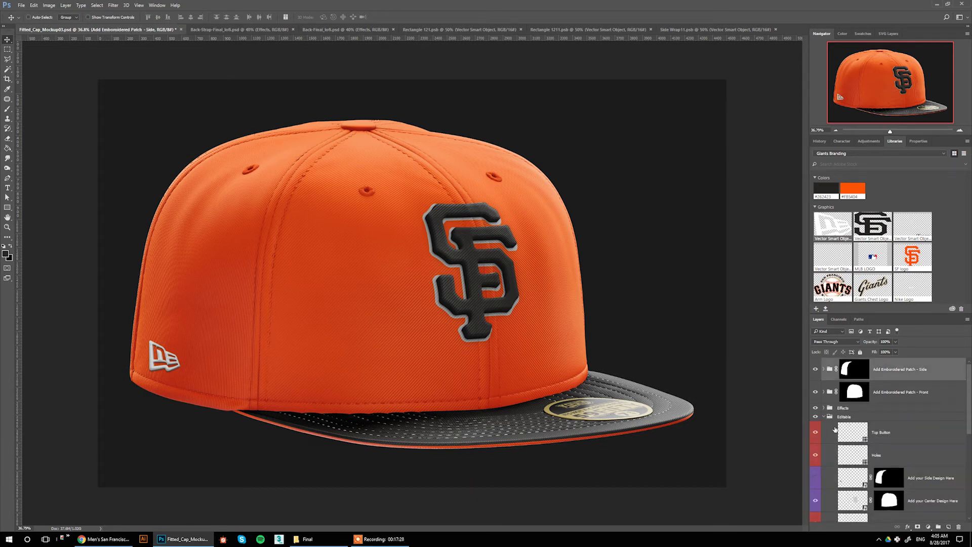
scroll(835, 429, down, 3)
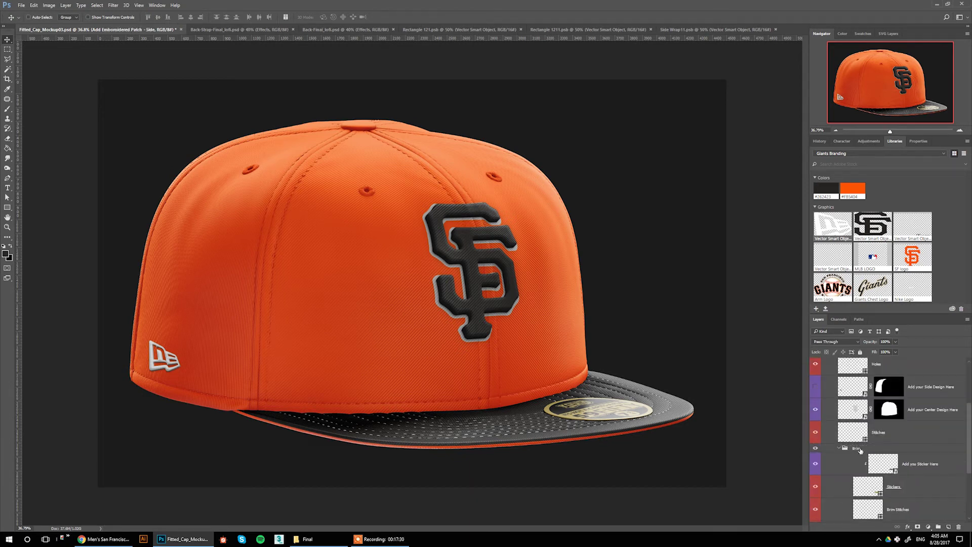
click(860, 449)
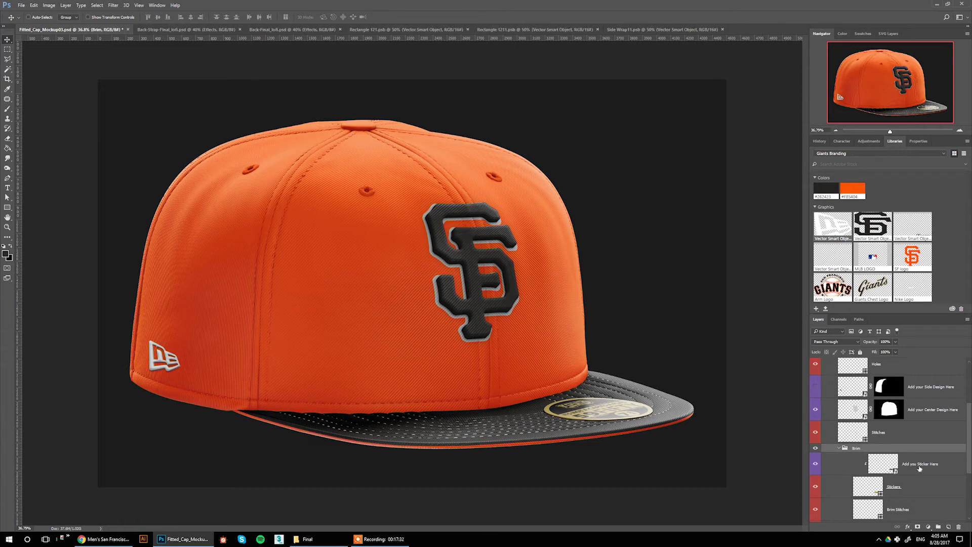
double_click(891, 466)
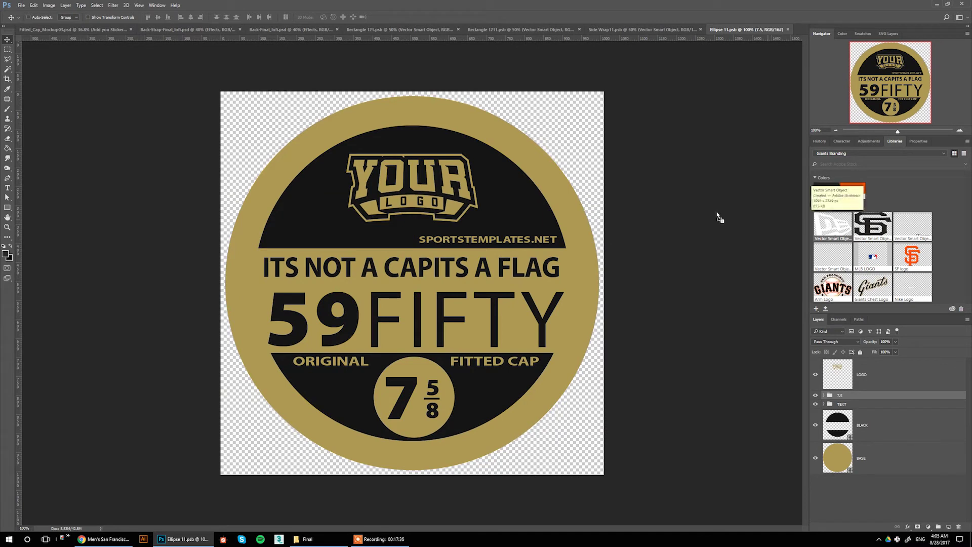
drag(719, 218, 443, 199)
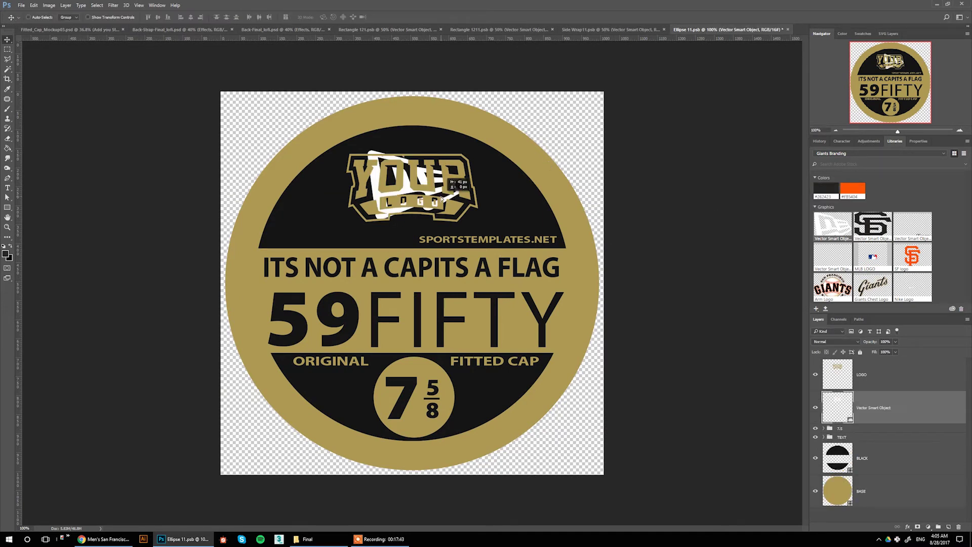
Give the New Era graphic a sampled gold Color Overlay, hide YOUR LOGO, and save.
double_click(925, 405)
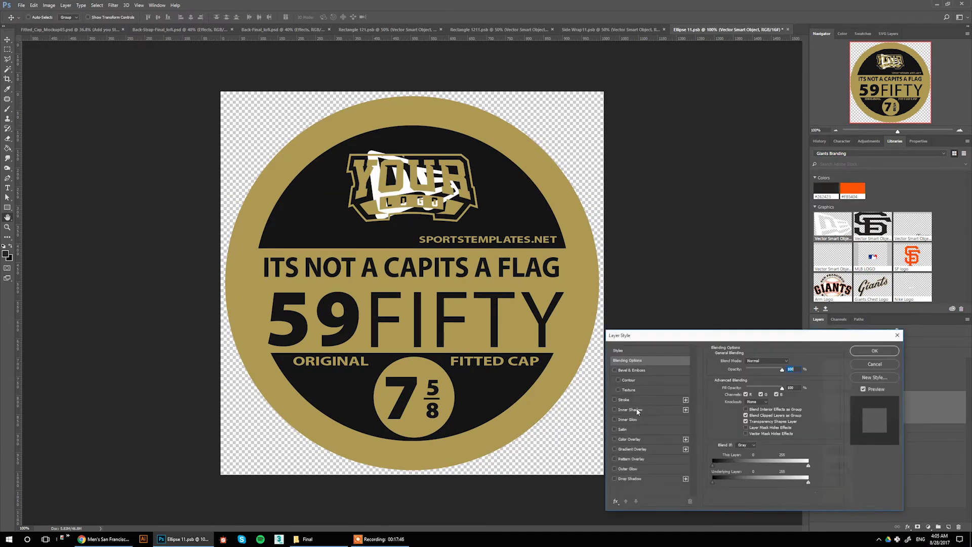
key(space)
click(629, 440)
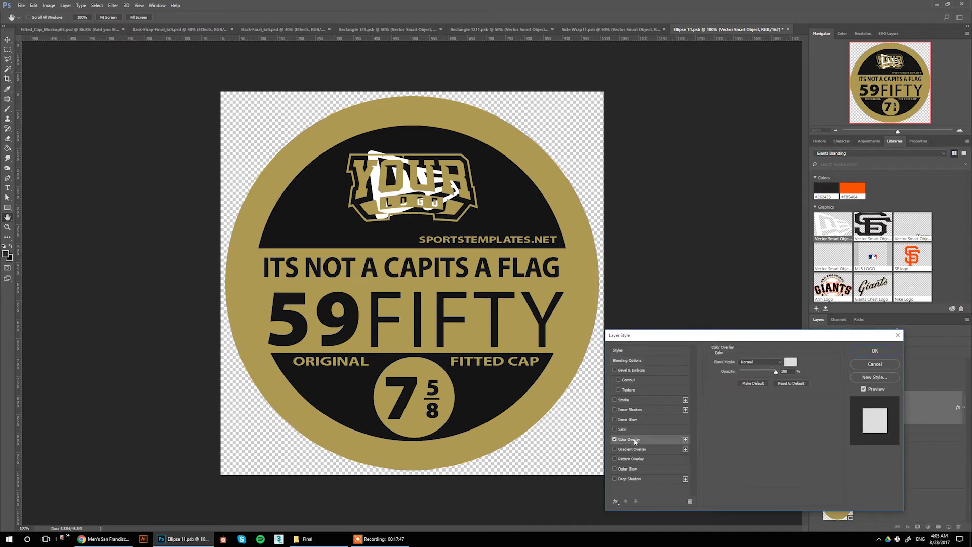
click(790, 361)
click(583, 270)
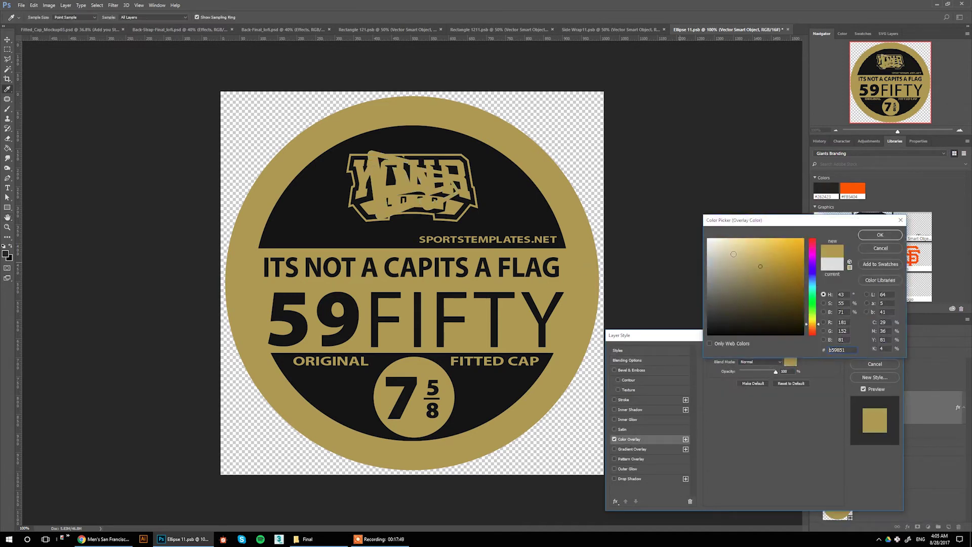
click(873, 235)
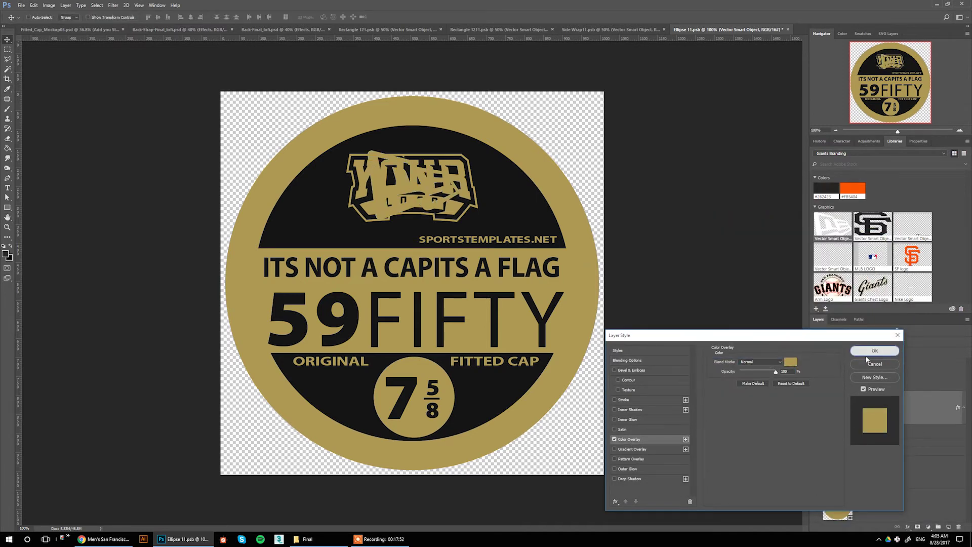
click(868, 351)
click(815, 375)
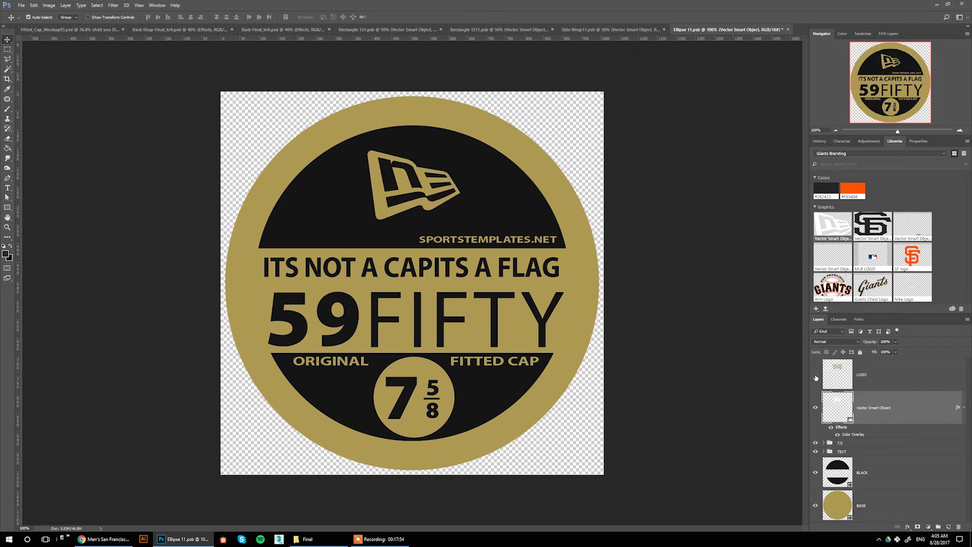
key(ctrl+s)
click(97, 29)
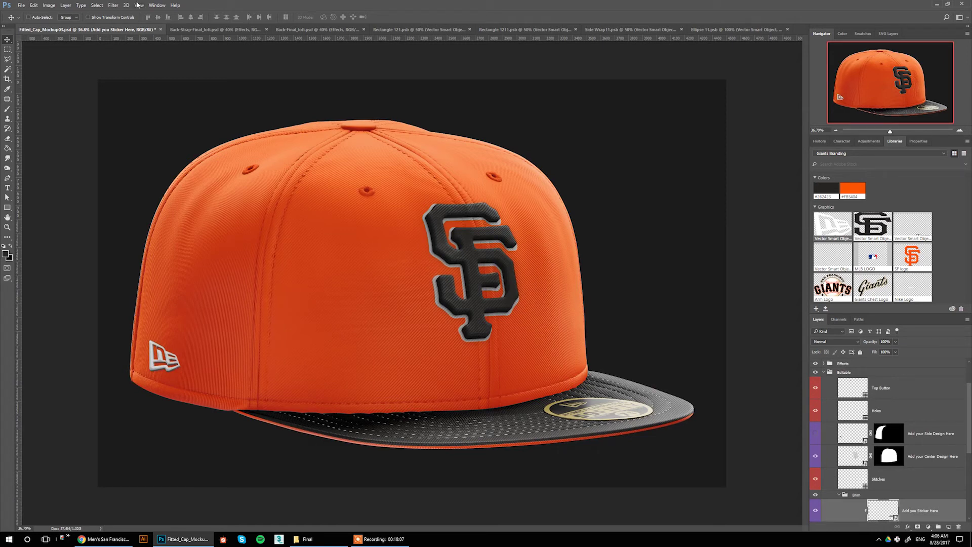
click(138, 6)
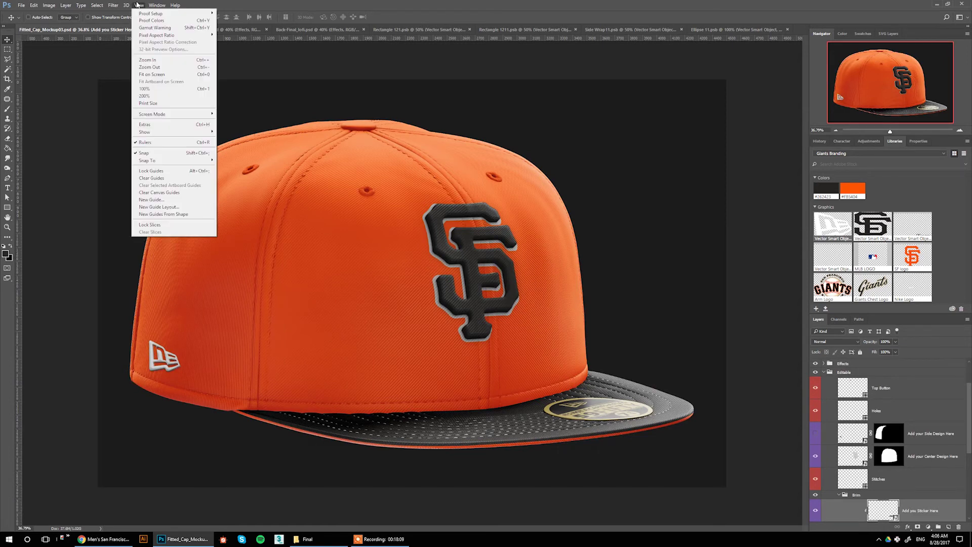
click(150, 89)
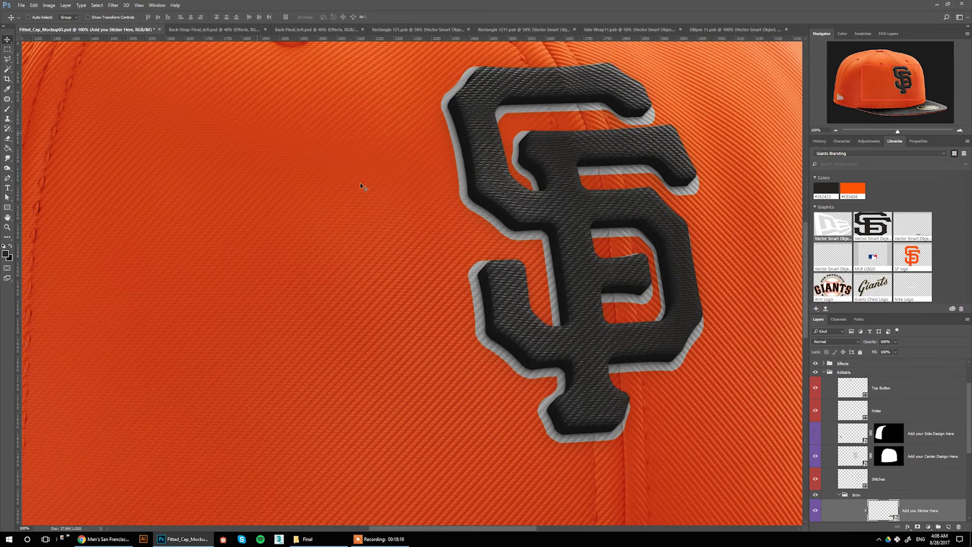
drag(898, 87, 881, 51)
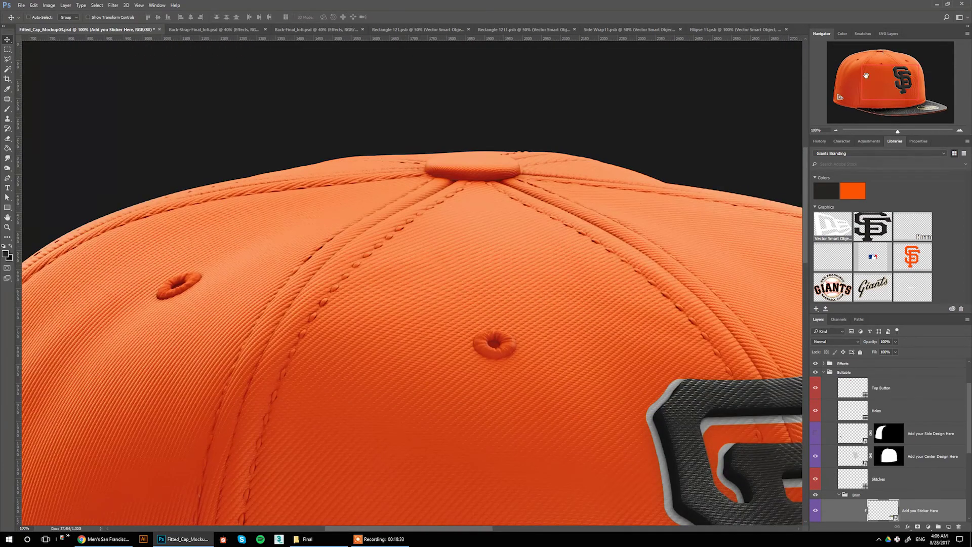
Colour the back cap's base orange, its brim dark, and the brim underside orange.
click(256, 30)
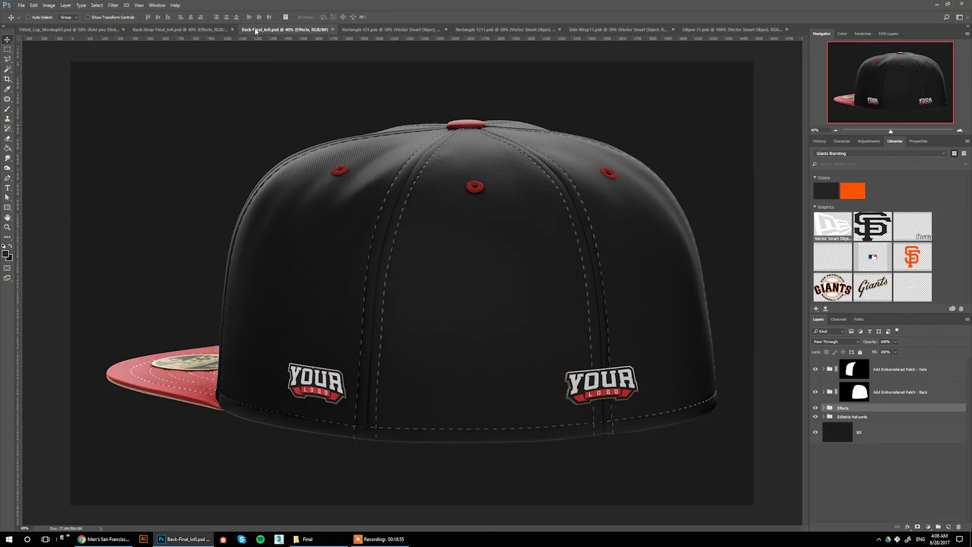
click(824, 417)
scroll(850, 455, down, 5)
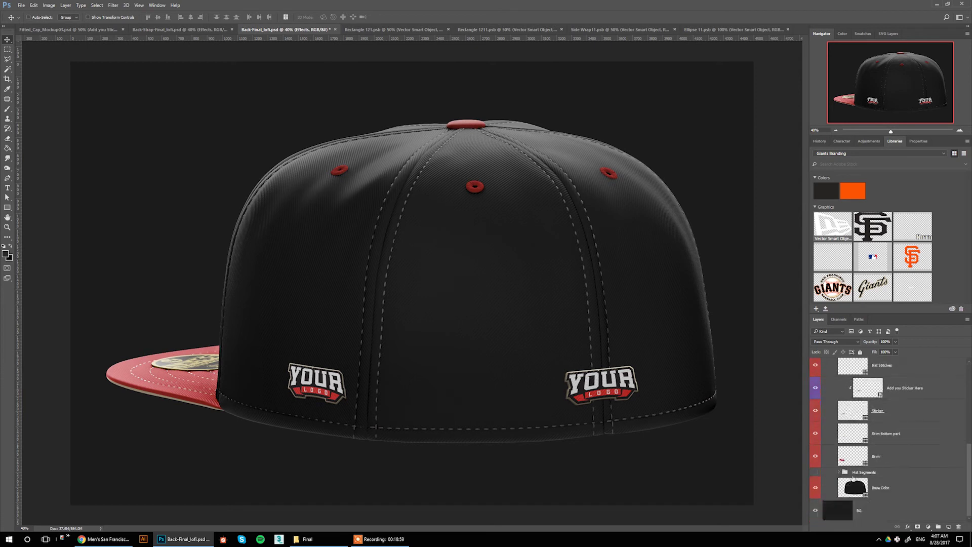
click(861, 489)
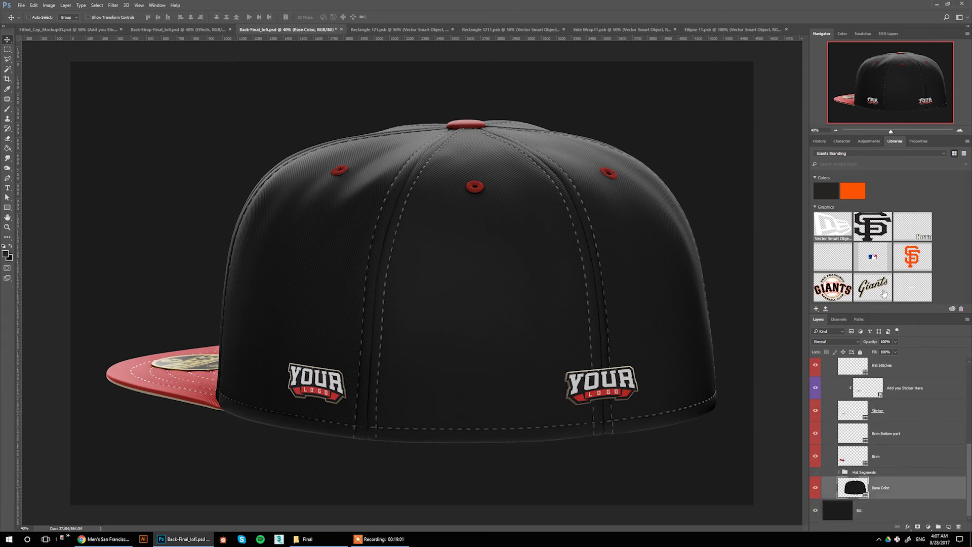
click(853, 193)
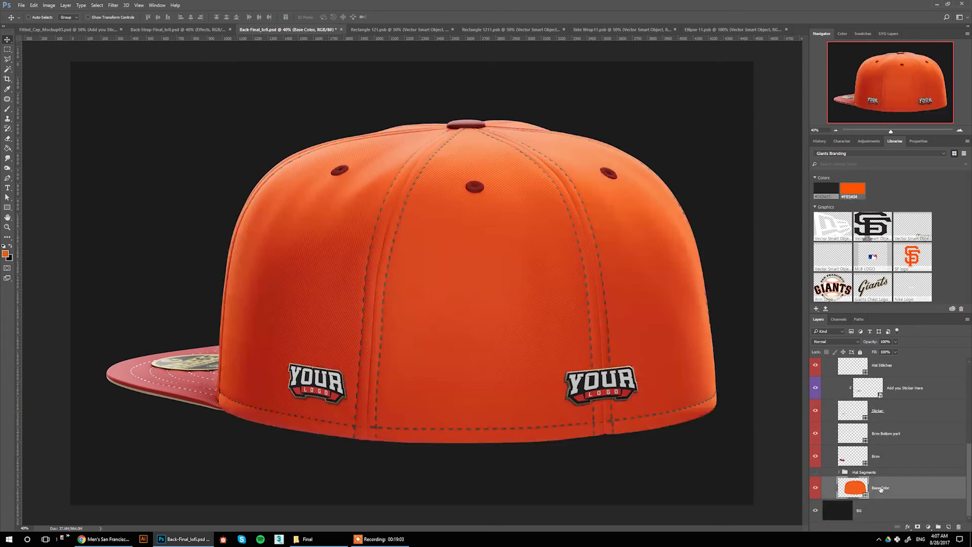
click(860, 449)
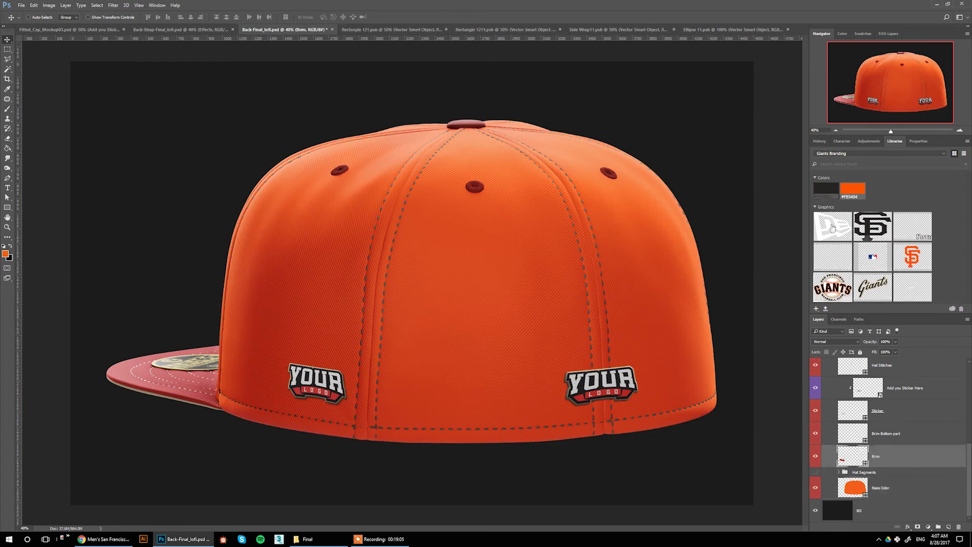
click(826, 192)
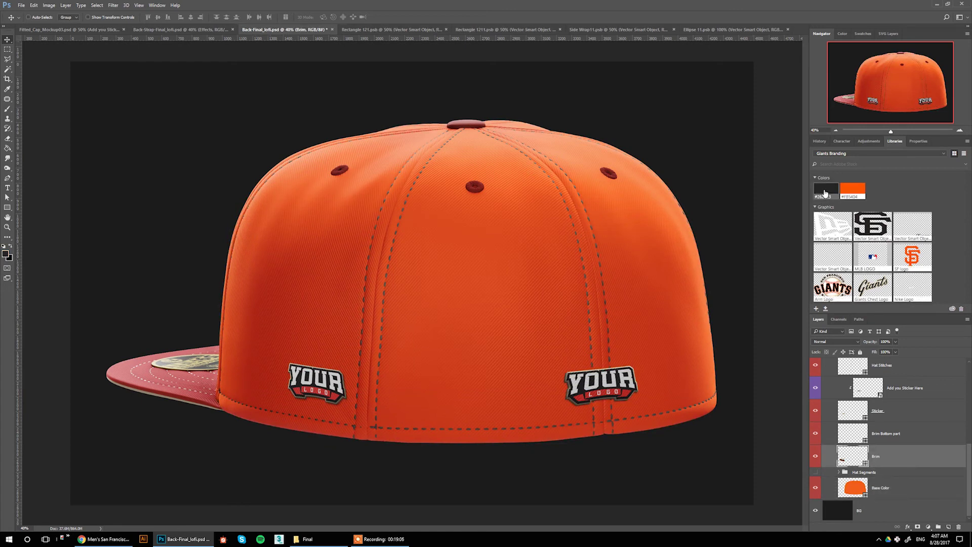
click(886, 434)
click(855, 188)
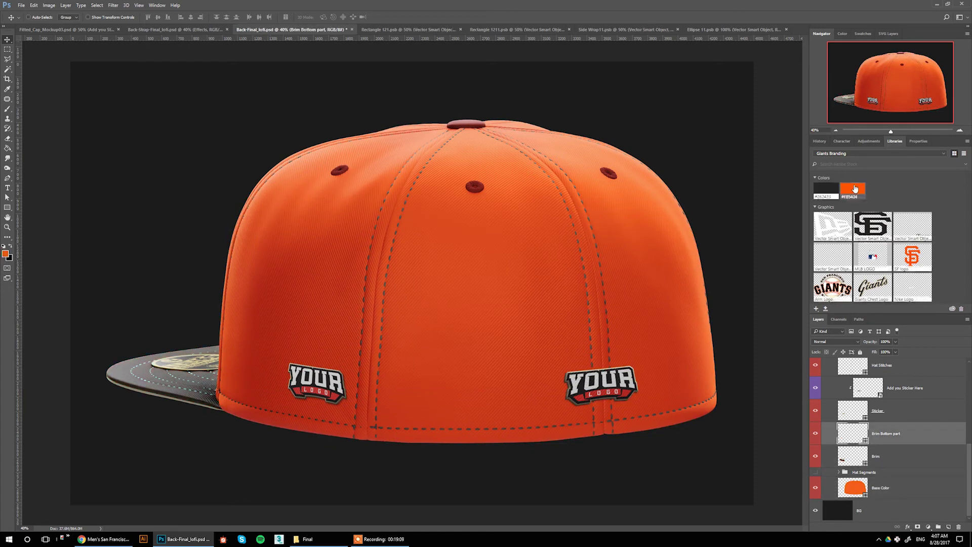
Turn the stitches, eyelet holes and top button orange with the Library swatch.
scroll(896, 413, up, 2)
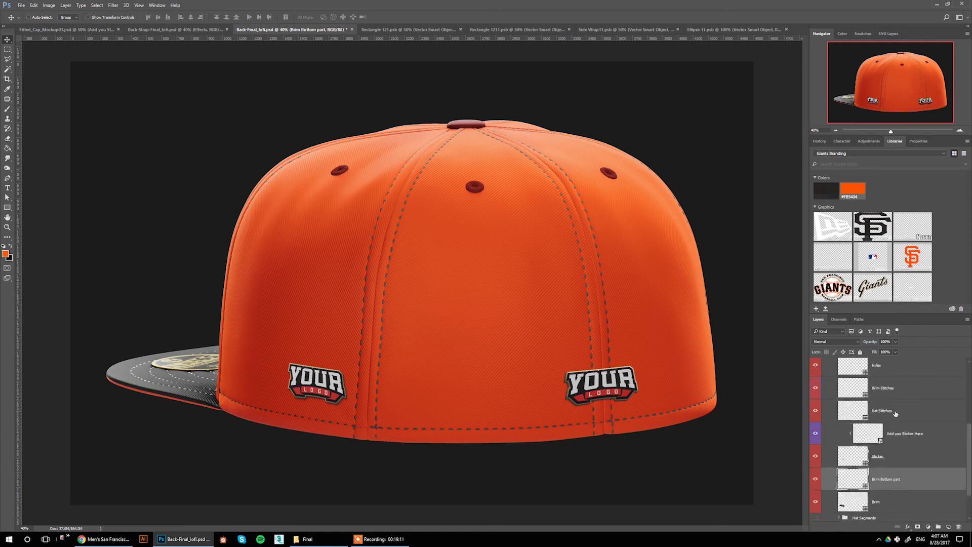
click(851, 416)
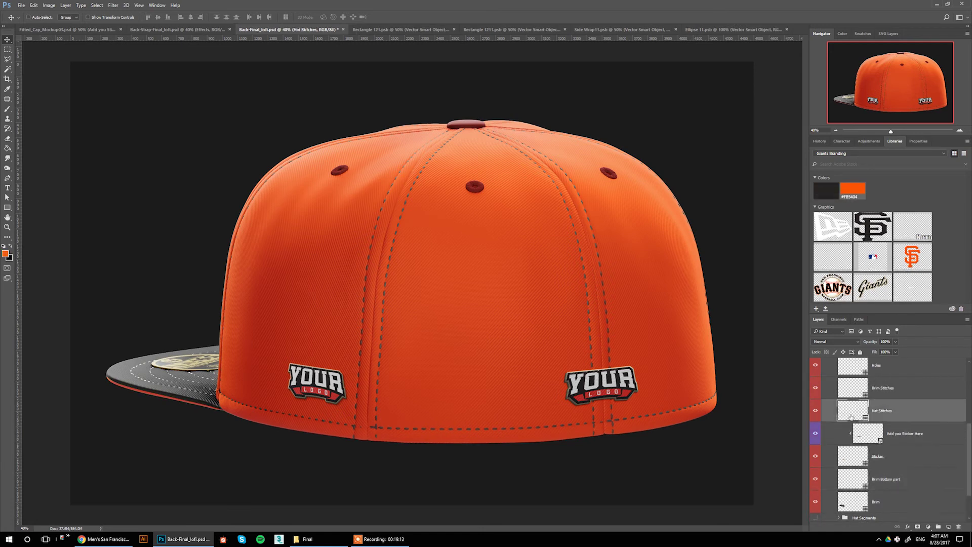
click(852, 191)
scroll(864, 411, up, 1)
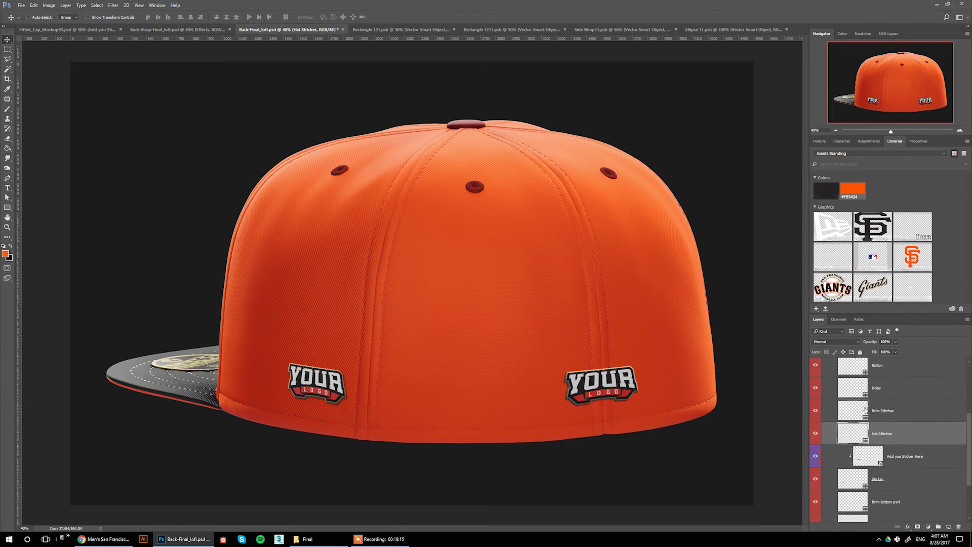
click(861, 388)
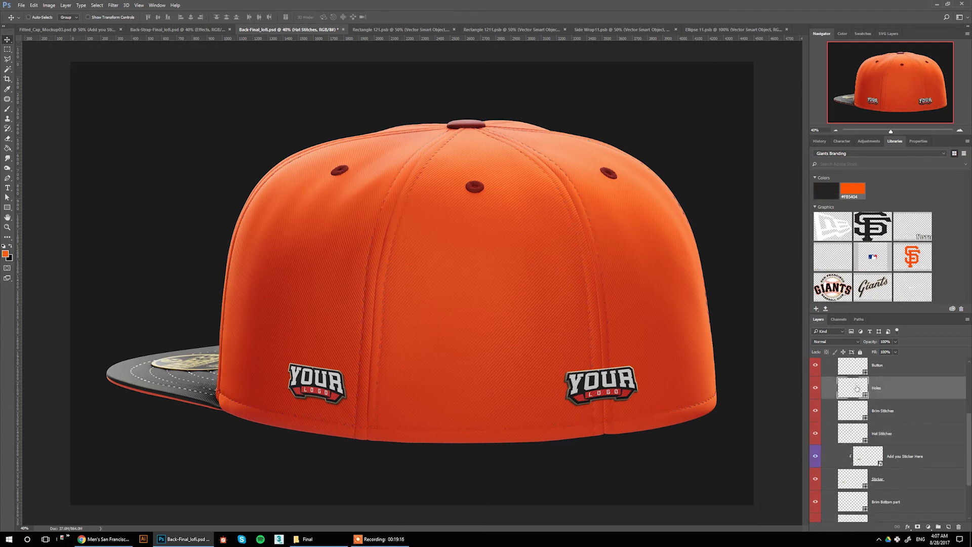
click(850, 192)
key(alt+bracketright)
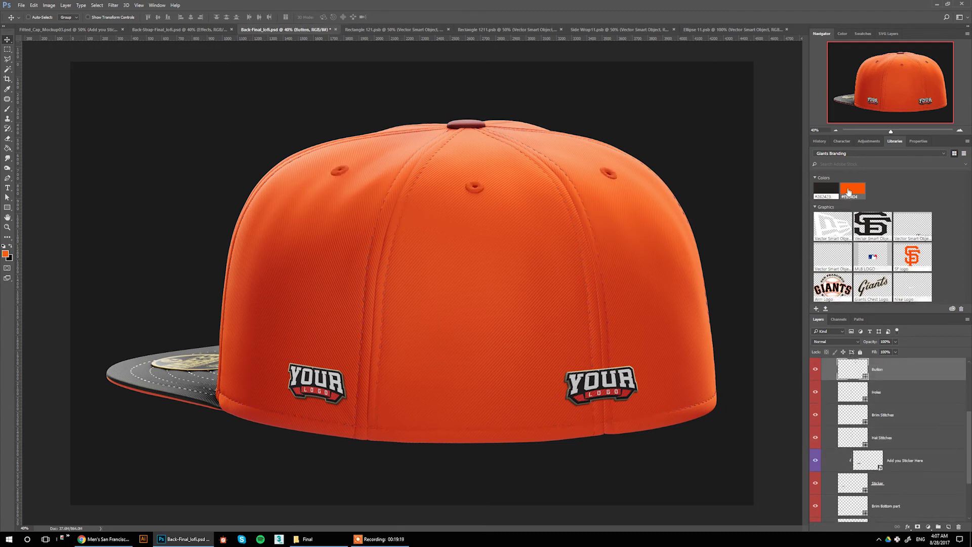
click(849, 191)
scroll(865, 395, up, 3)
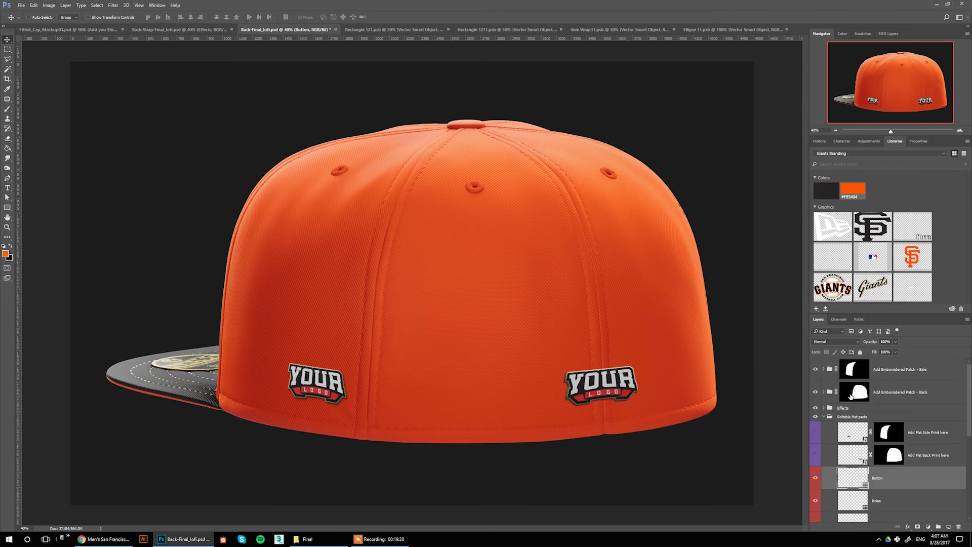
Place the MLB LOGO on the back patch, nudge it down twice, hide YOUR LOGO, and save.
click(901, 392)
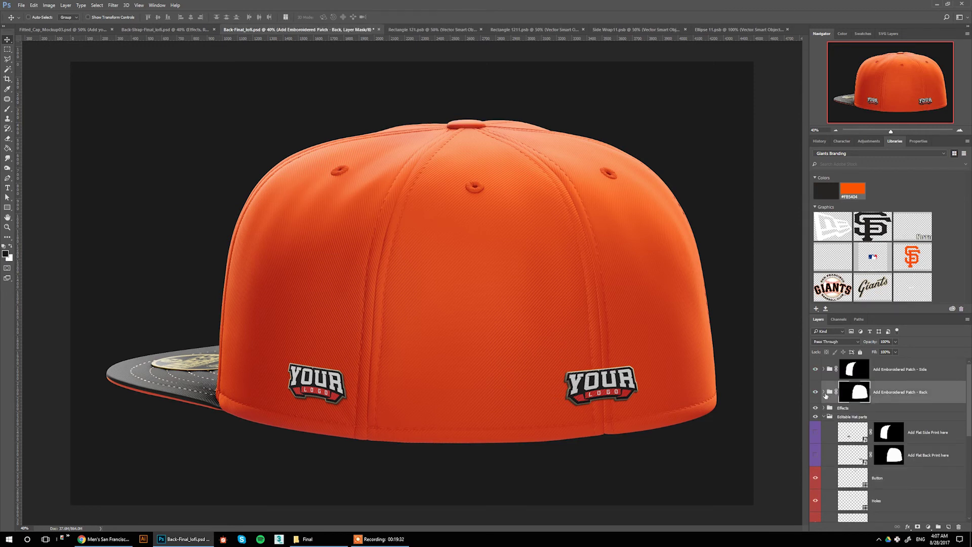
click(823, 392)
scroll(858, 487, down, 1)
double_click(854, 484)
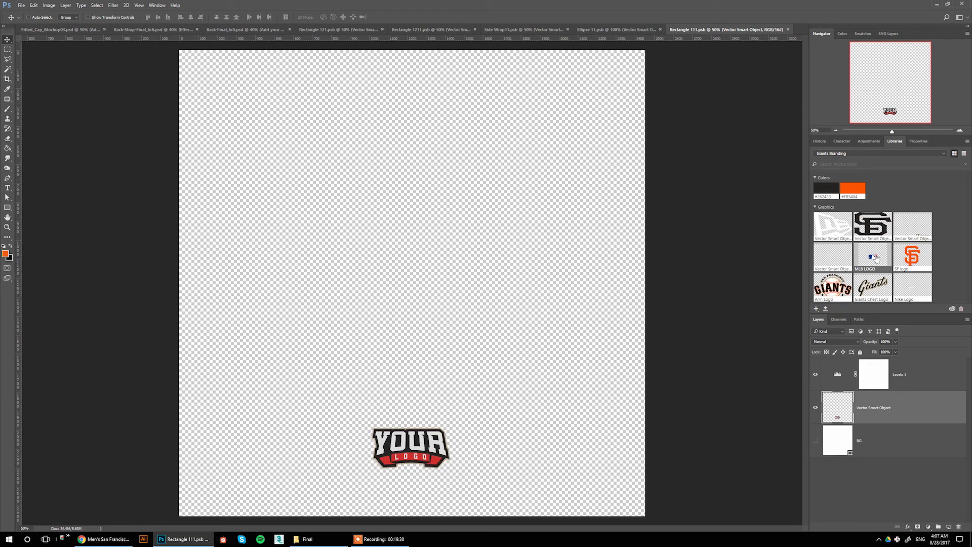
drag(429, 446, 429, 447)
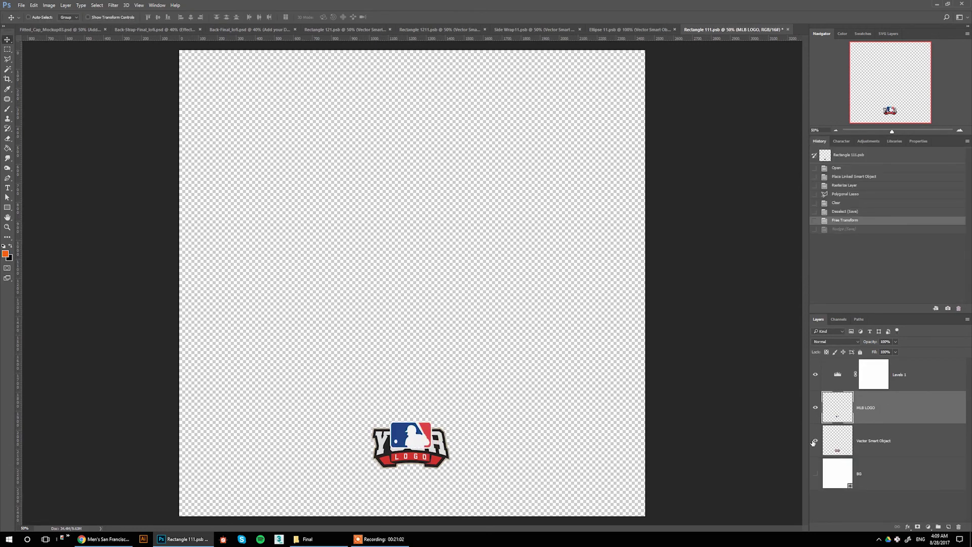
key(Down)
key(Down)
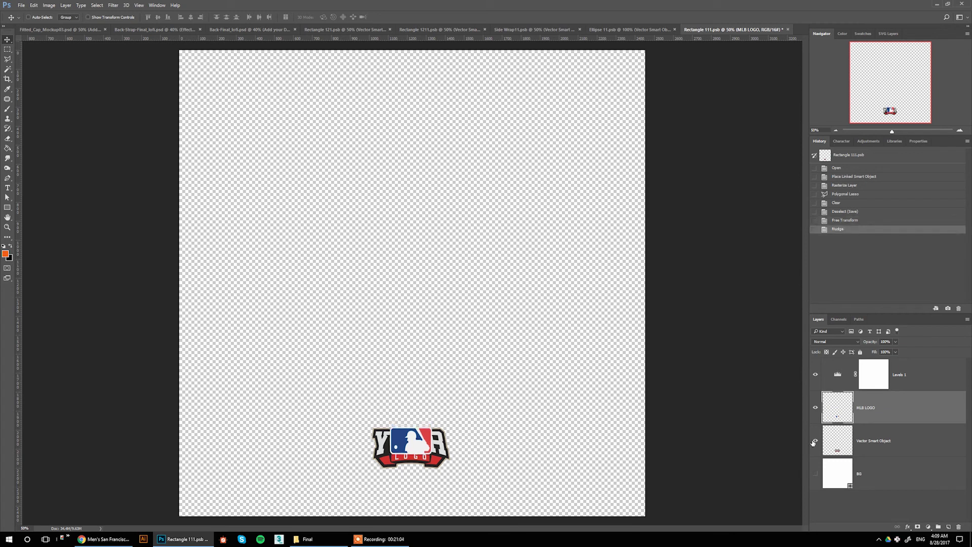
key(Down)
key(Down)
key(Down)
key(Down)
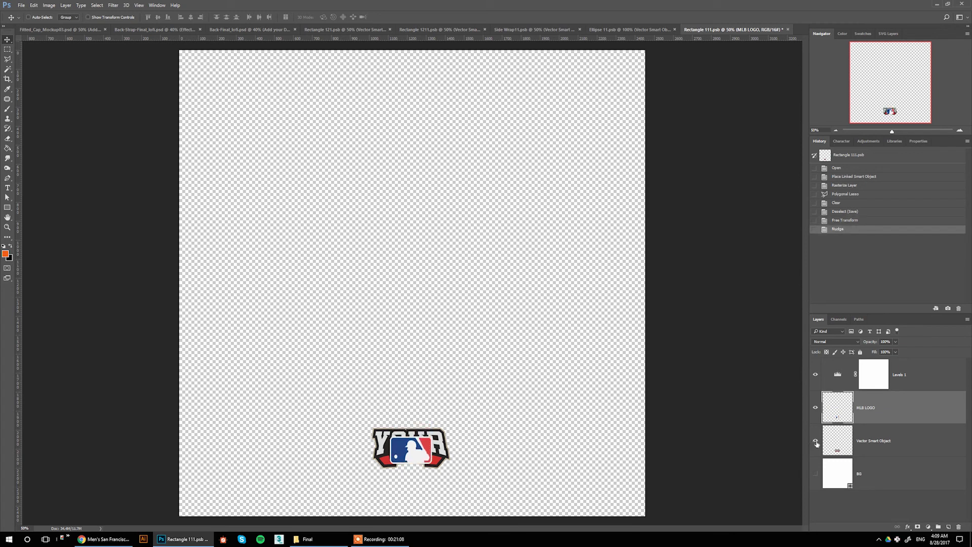
click(815, 442)
key(ctrl+s)
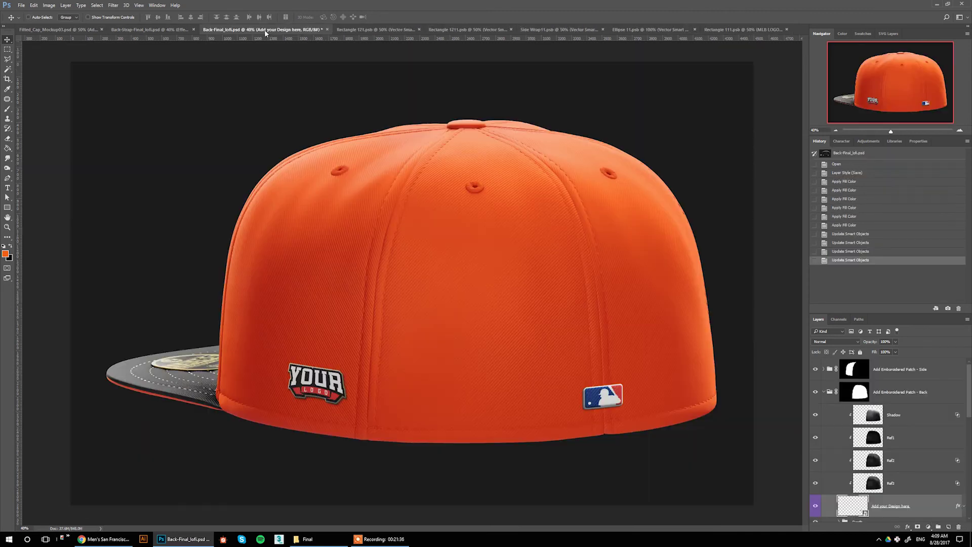
Inspect the MLB patch at 100%, zoom back out, hide the side patch group, and return to the front cap.
click(139, 6)
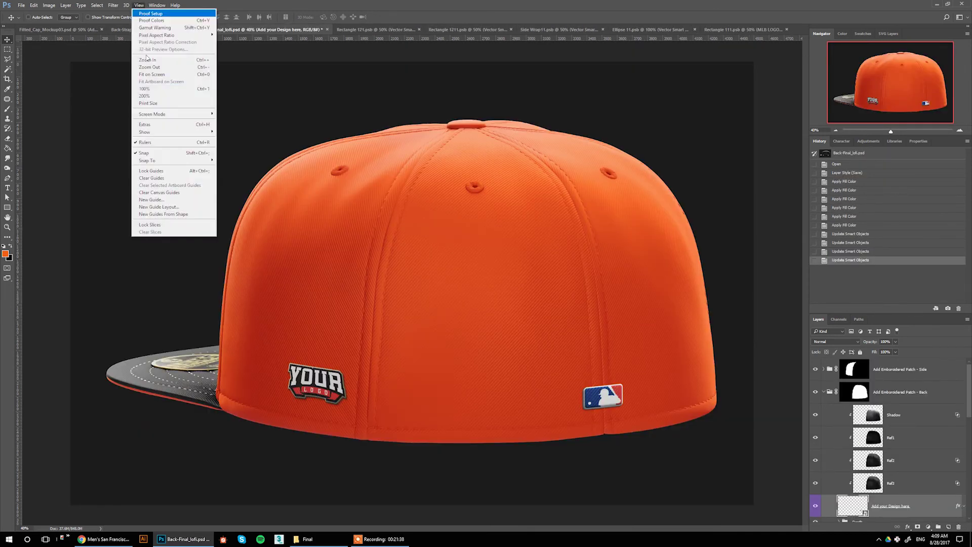
click(152, 90)
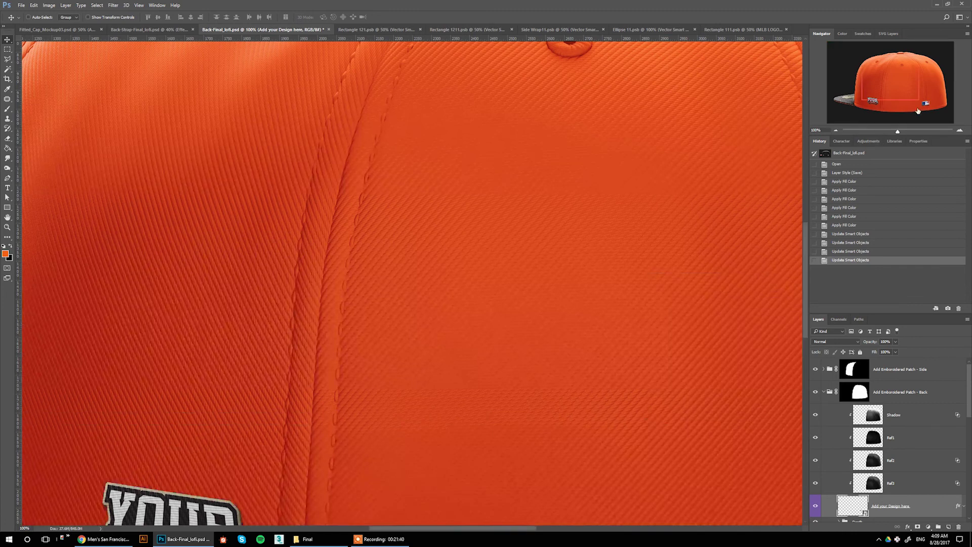
click(923, 106)
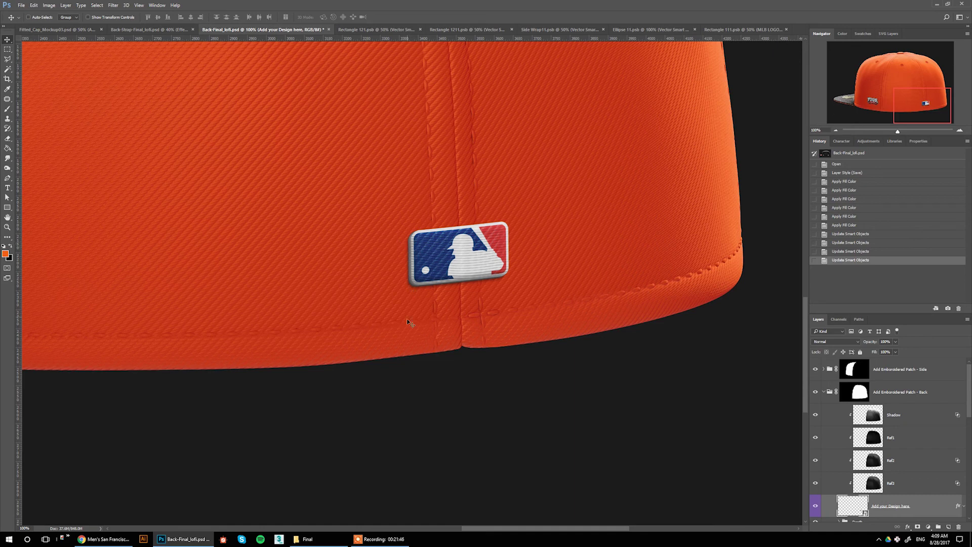
click(887, 131)
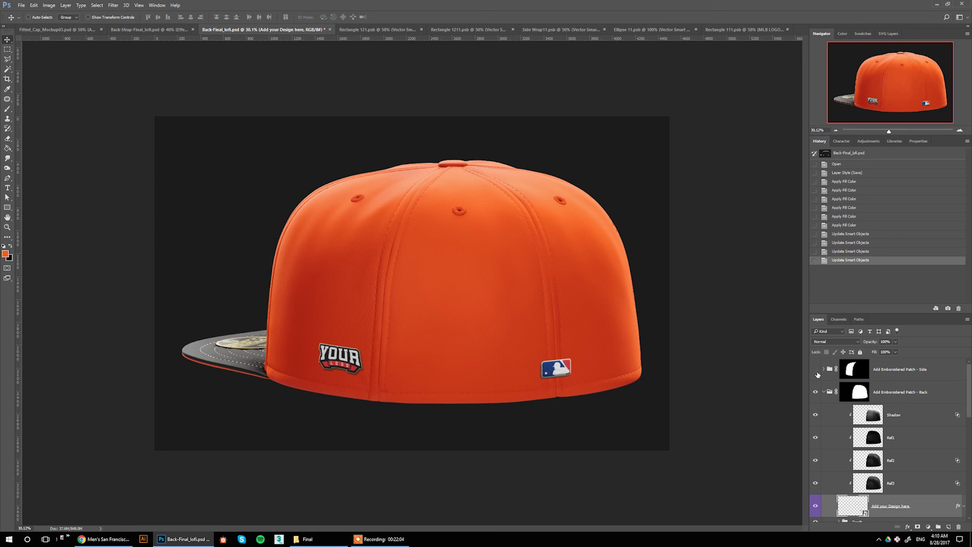
click(817, 374)
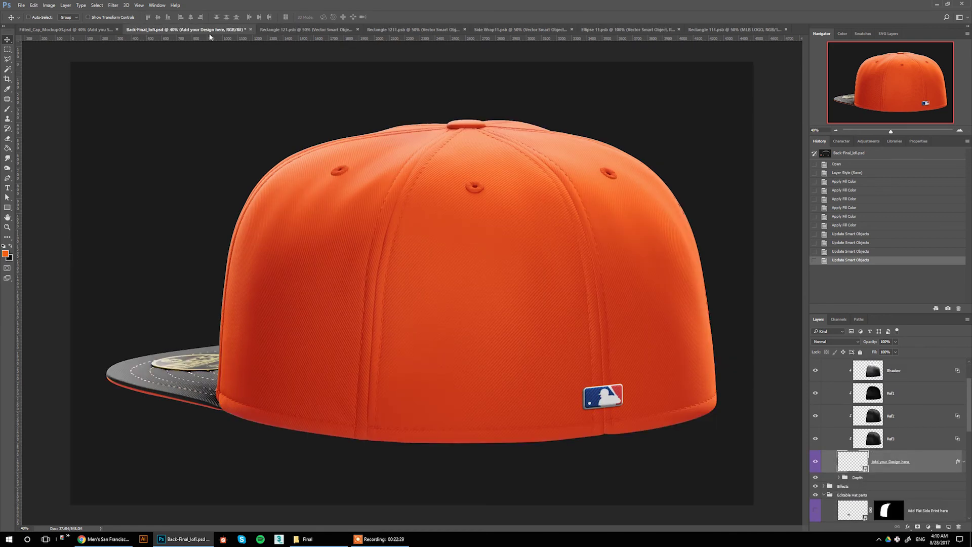
click(65, 30)
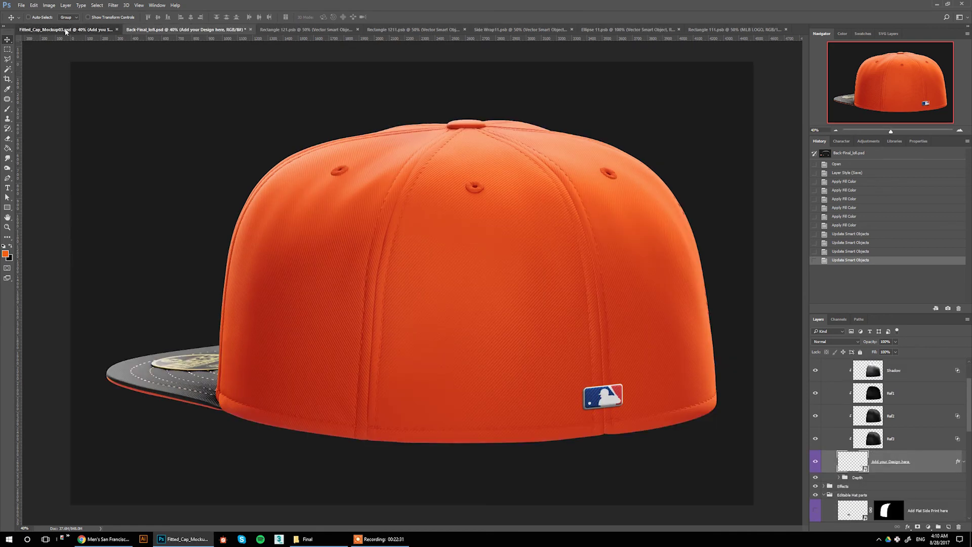
click(173, 30)
click(101, 30)
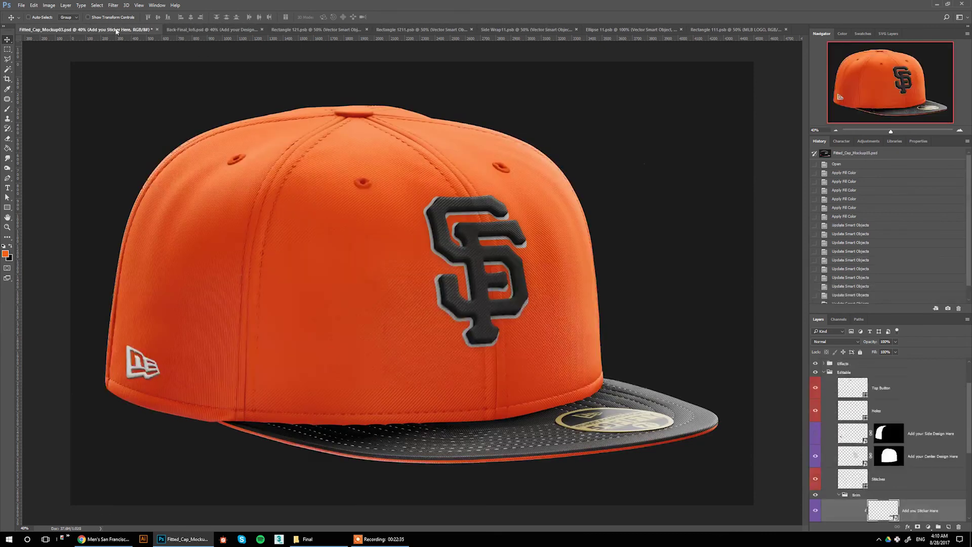